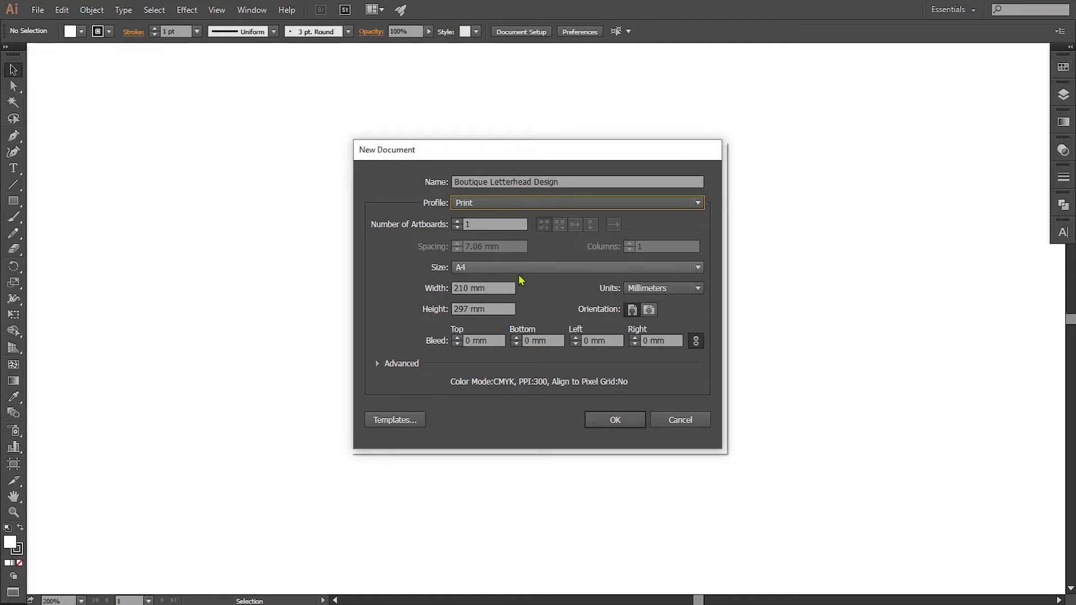
Create the A4 document "Boutique Letterhead Design" in inches with a 0.12 in bleed on all sides.
left_click(663, 288)
left_click(646, 337)
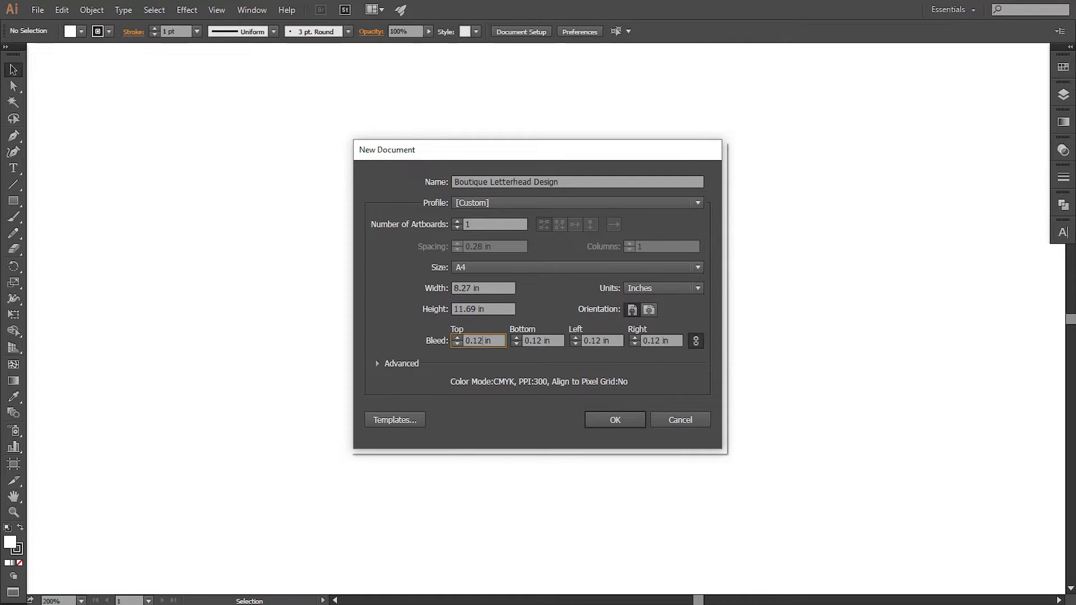
left_click(607, 422)
Paste the copied logo, contact details and letter text, and place them beside the artboard's left edge.
key("ctrl+v")
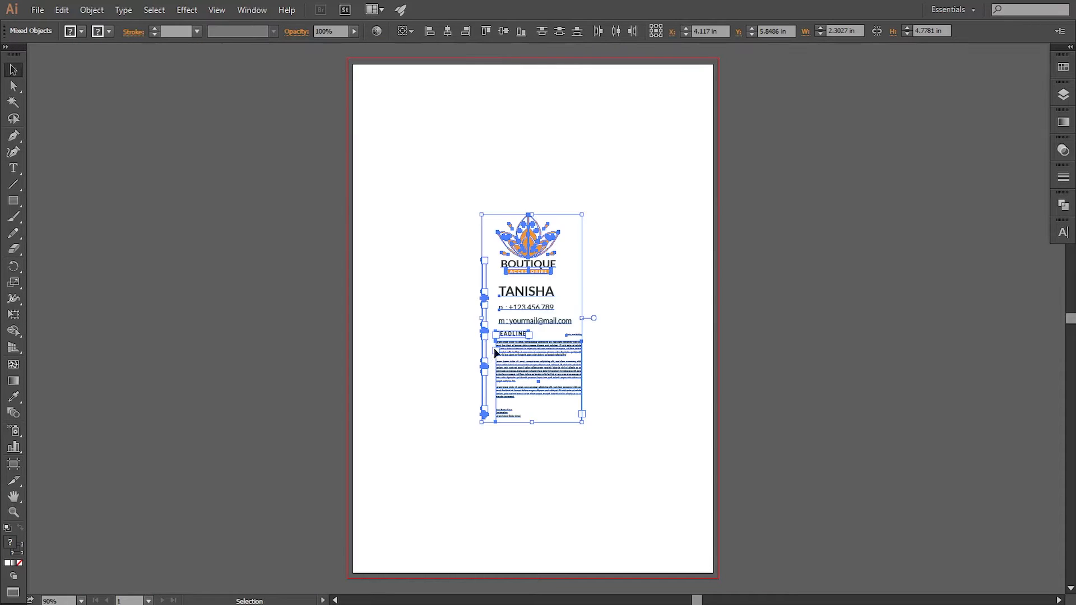
left_click_drag(505, 230, 228, 231)
left_click(195, 152)
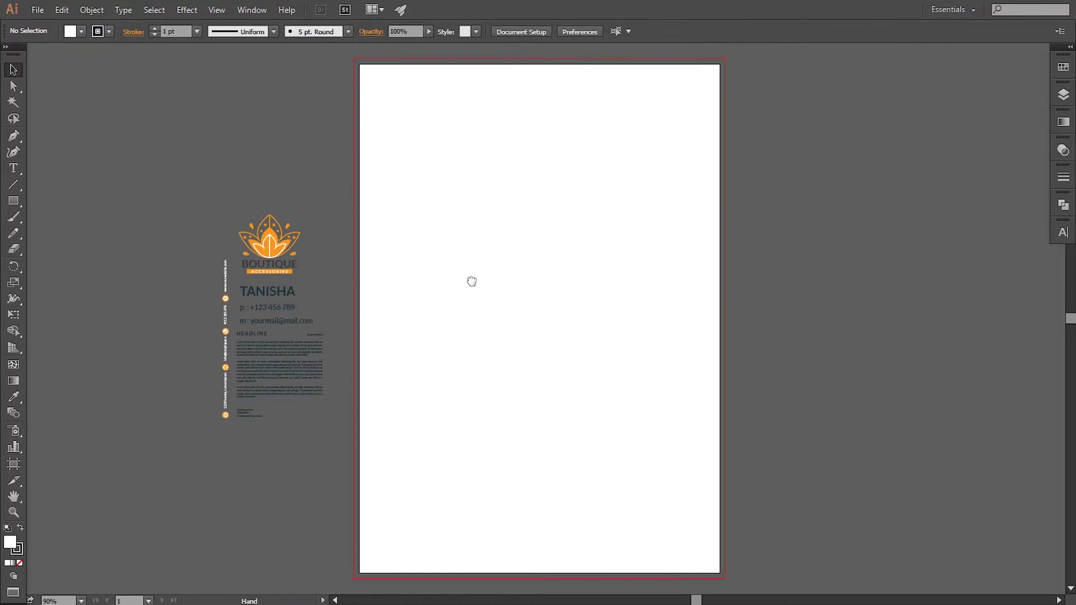
Draw a white rectangle without stroke over the full bleed area, about 8.52 by 11.94 in.
left_click(14, 201)
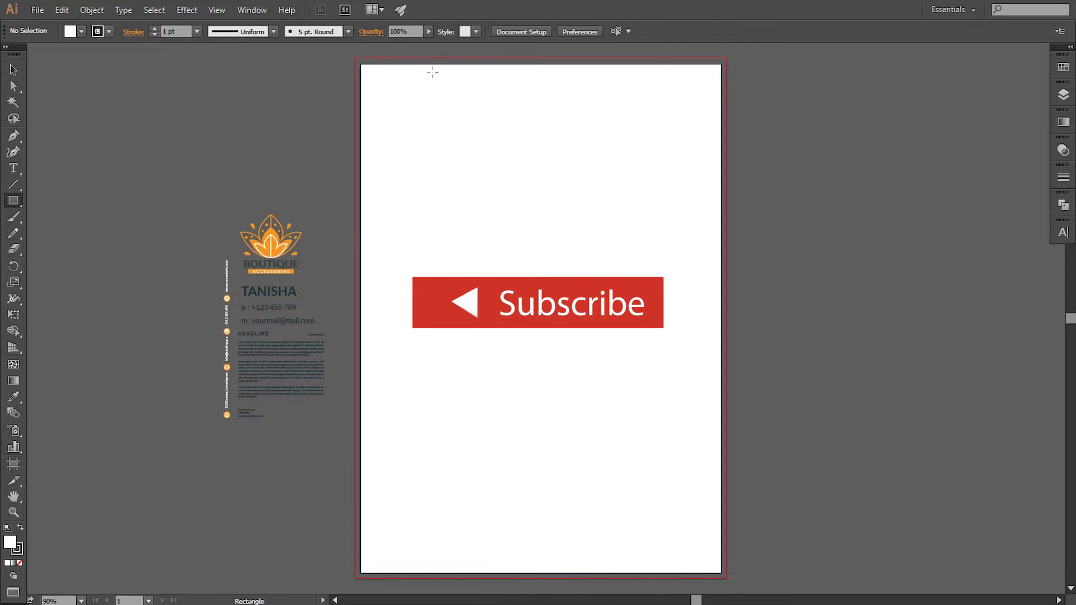
left_click_drag(355, 59, 727, 578)
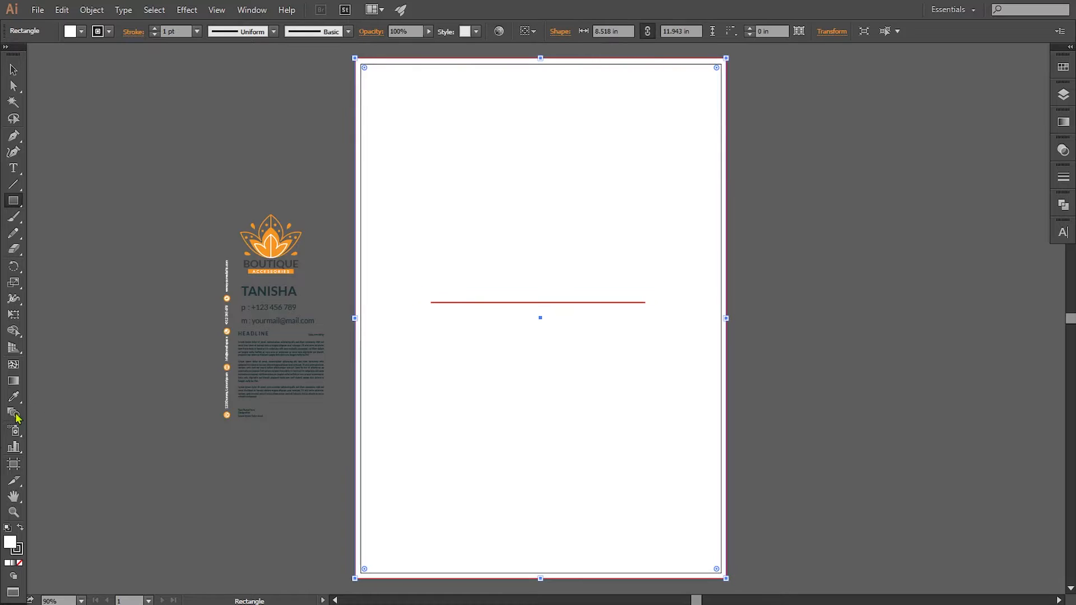
left_click(17, 550)
left_click(20, 563)
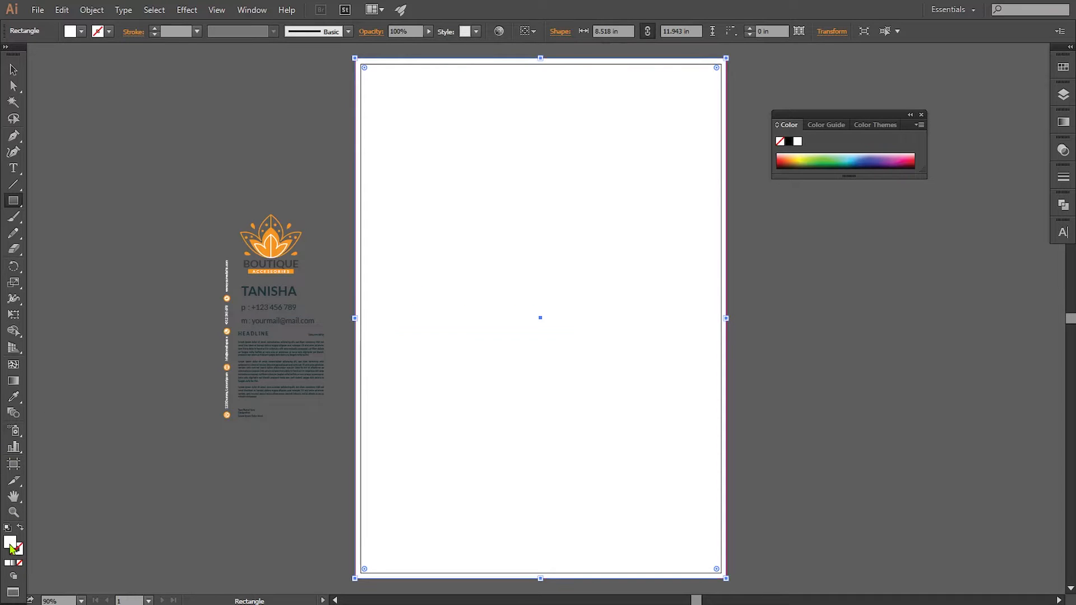
left_click(13, 70)
left_click(233, 157)
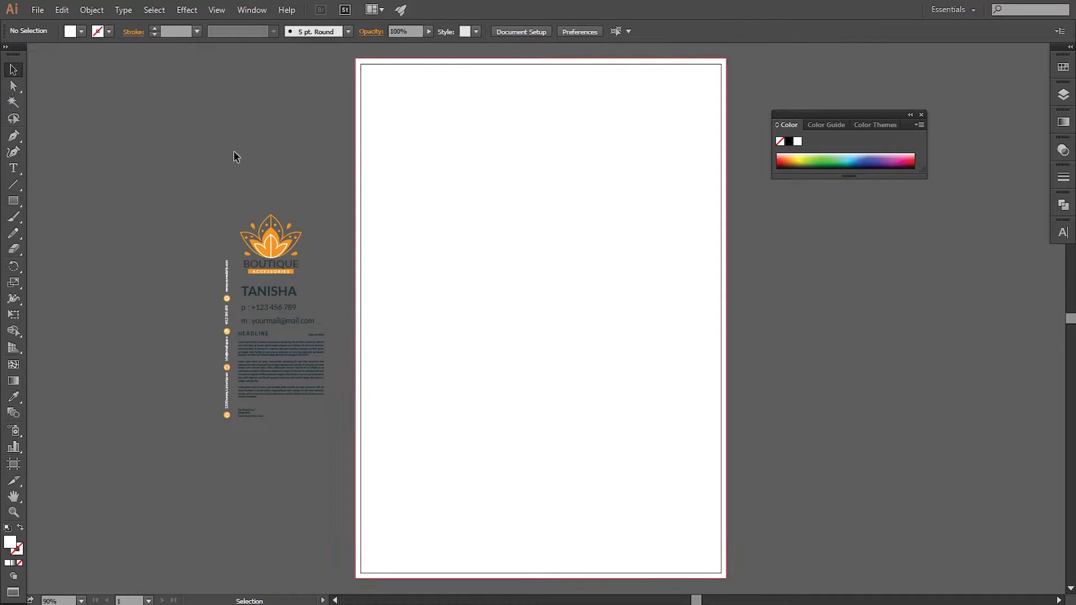
left_click(920, 116)
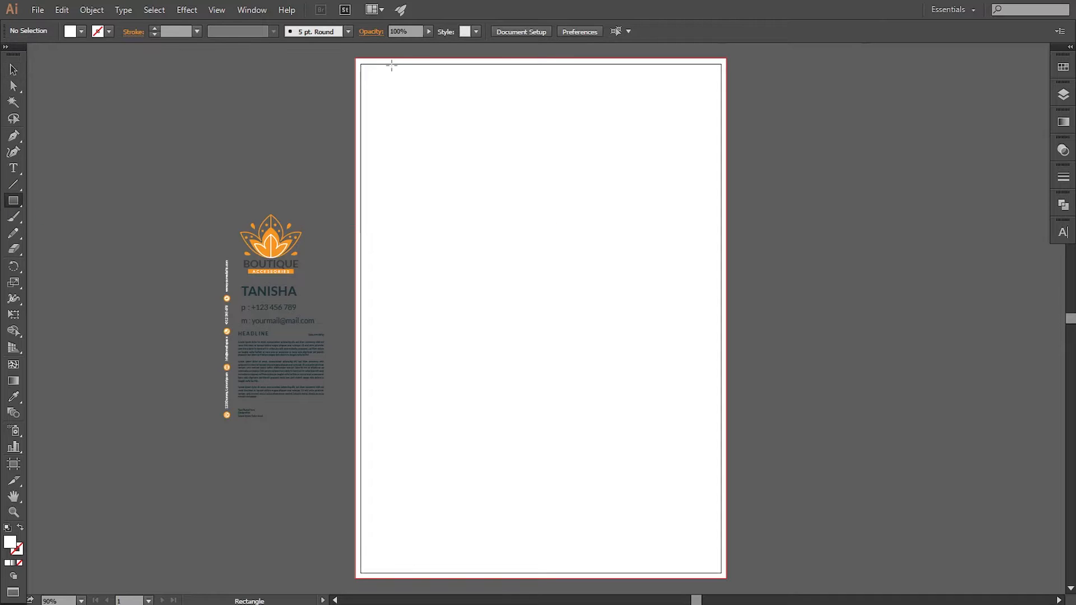
Draw a full-height rectangle about 7.13 in wide over the page and fill it with the logo's orange.
mouse_move(381, 58)
left_mouse_down()
mouse_move(557, 452)
mouse_move(650, 560)
mouse_move(693, 577)
left_mouse_up()
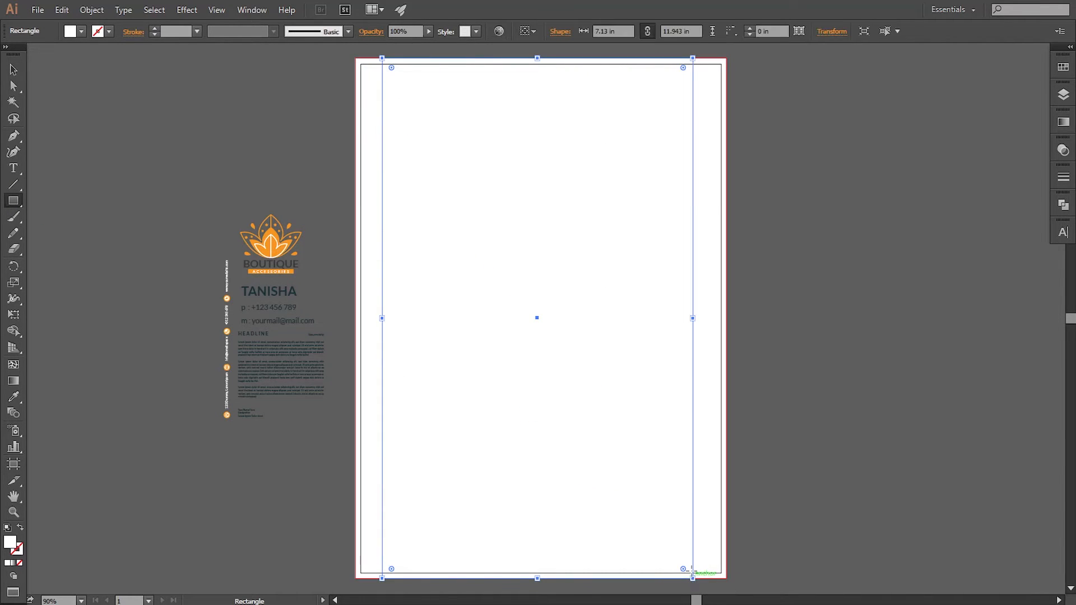
left_click(11, 400)
left_click(279, 238)
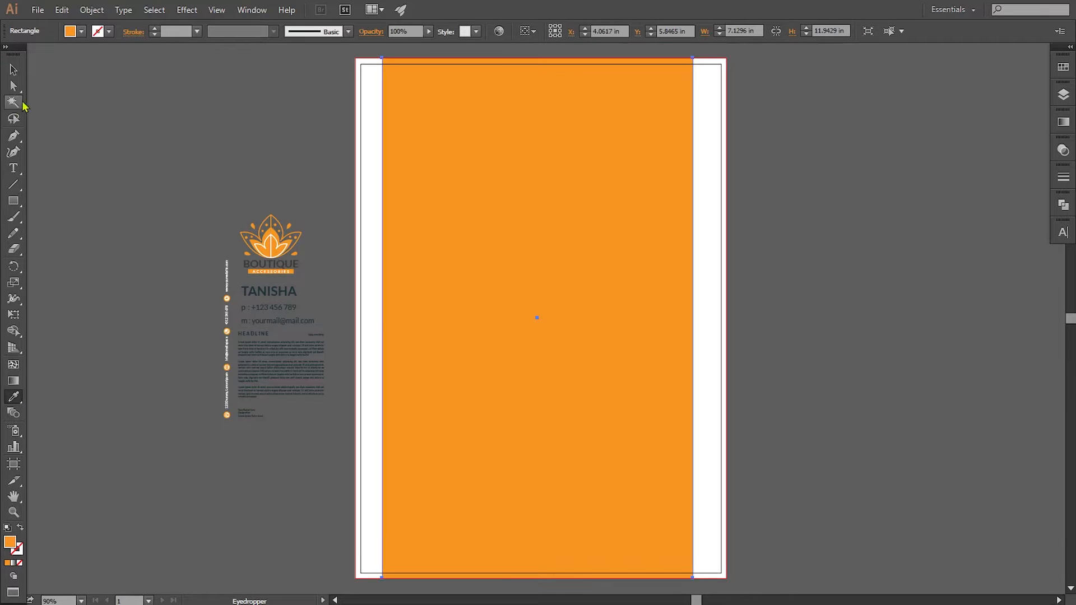
Centre the orange rectangle horizontally on the page and set its opacity to 10%.
left_click(13, 69)
key("ctrl+shift+a")
left_click_drag(499, 308, 552, 308)
left_click(1062, 154)
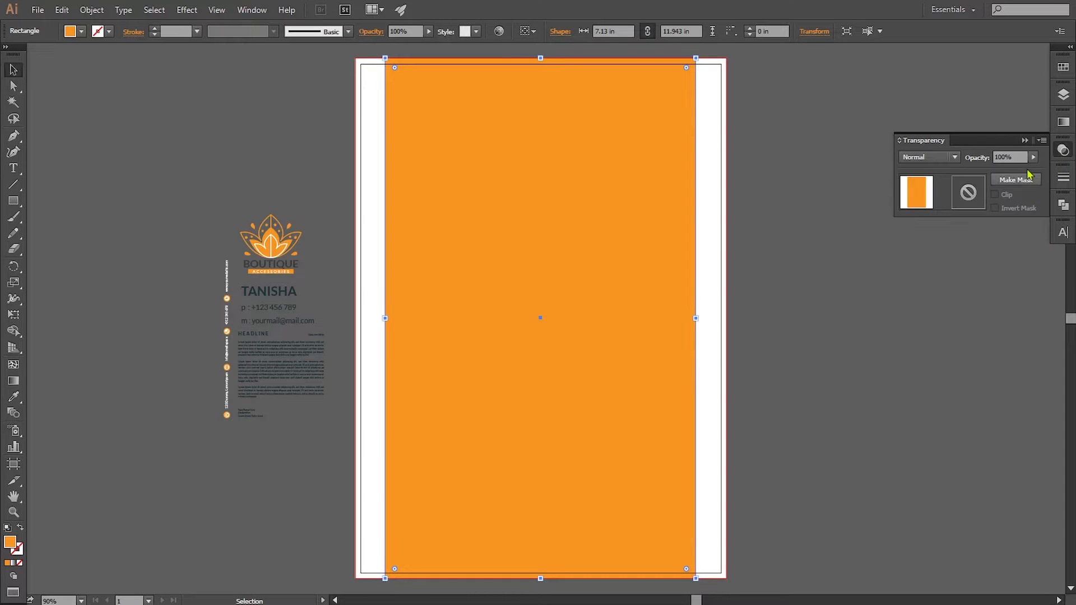
type("10")
key("Return")
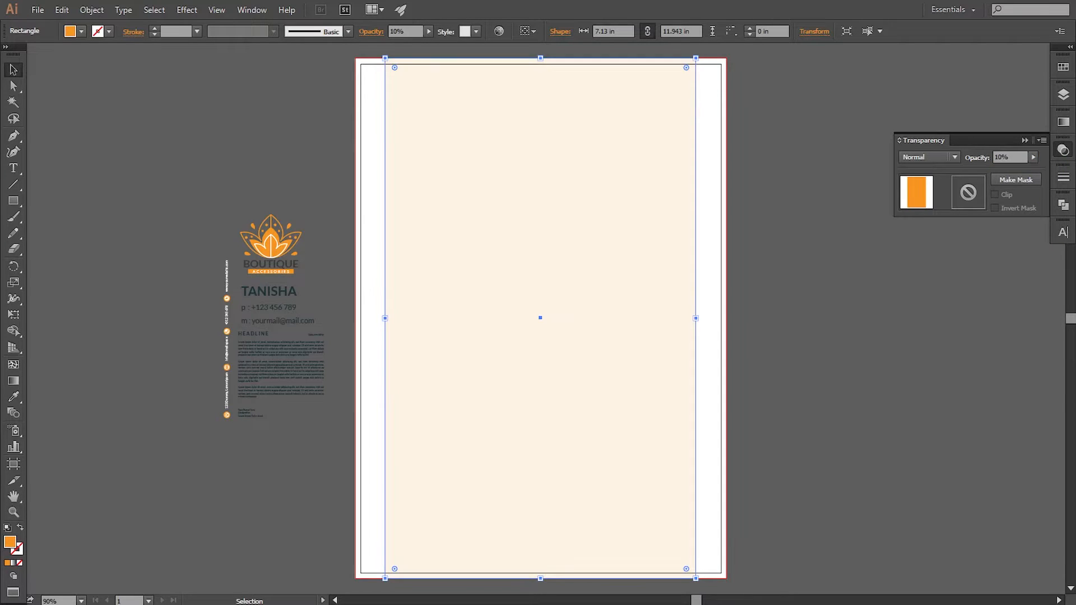
left_click(784, 331)
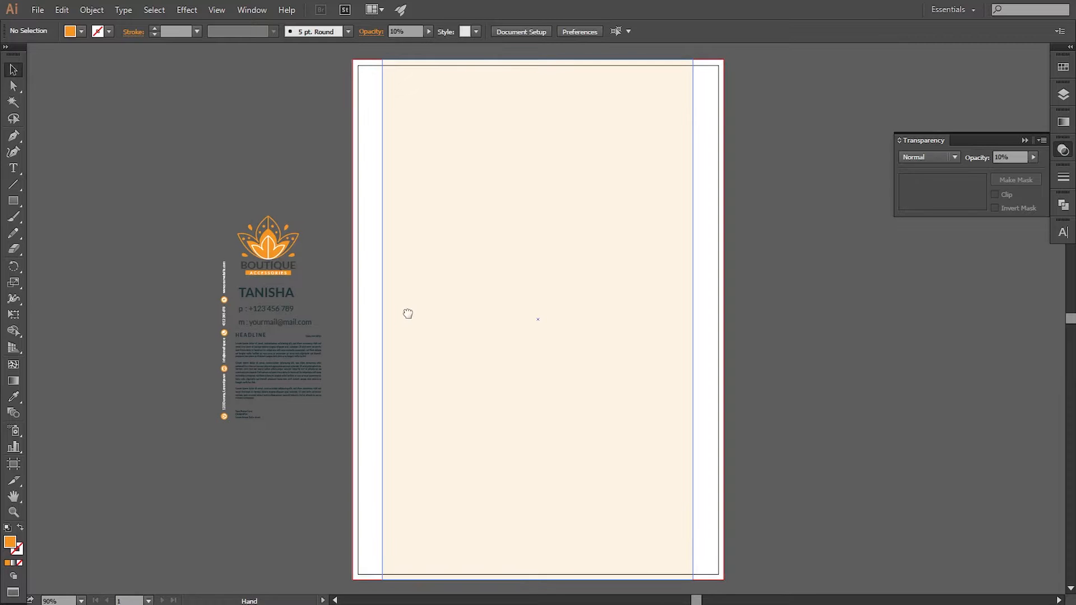
Move the Boutique logo to the top centre of the page and bring it to the front.
left_click_drag(238, 224, 539, 117)
right_click(525, 128)
mouse_move(556, 240)
left_click(694, 240)
left_click(760, 265)
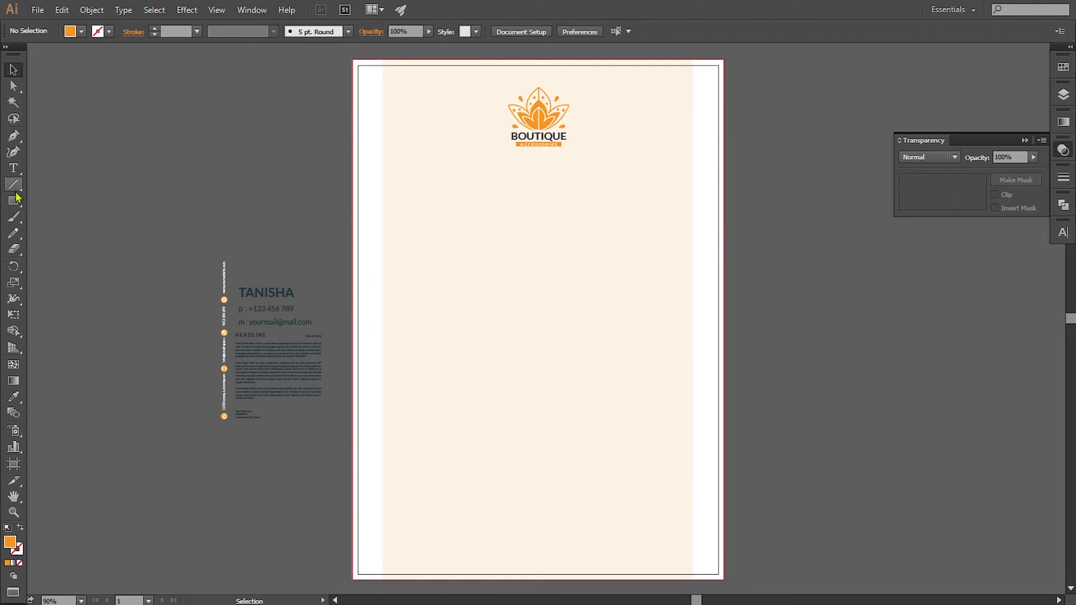
Draw a thin orange bar about 6.24 by 0.08 in below the logo, starting at the page's left bleed edge.
left_click_drag(354, 151, 624, 155)
left_click(13, 69)
left_click(269, 157)
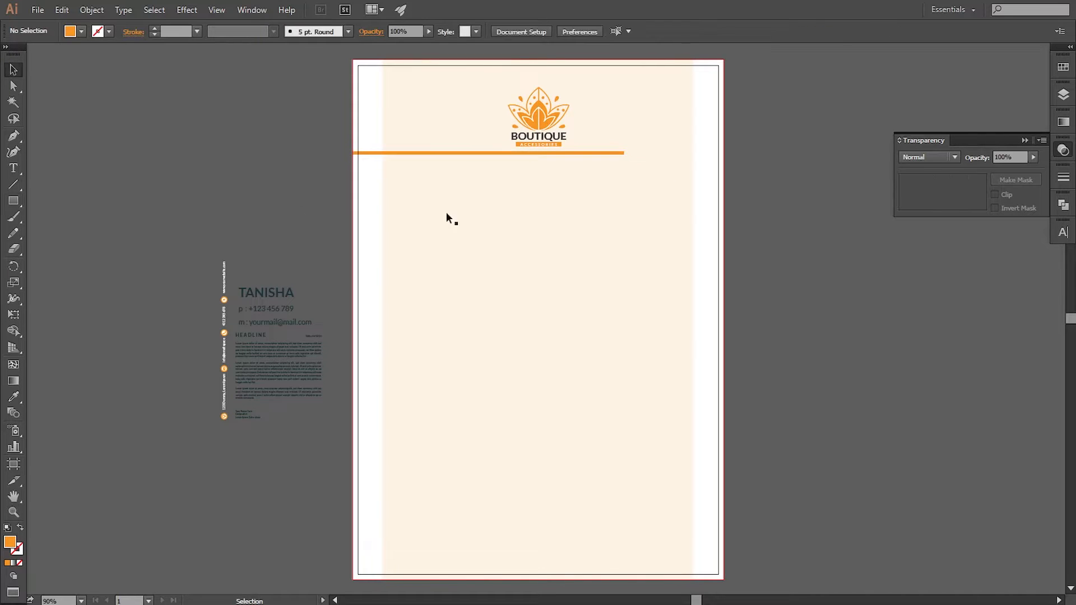
Nudge the orange bar slightly down to leave more space below the logo.
left_click(463, 152)
key("Down")
key("Down")
key("Down")
key("shift+Down")
key("ctrl+semicolon")
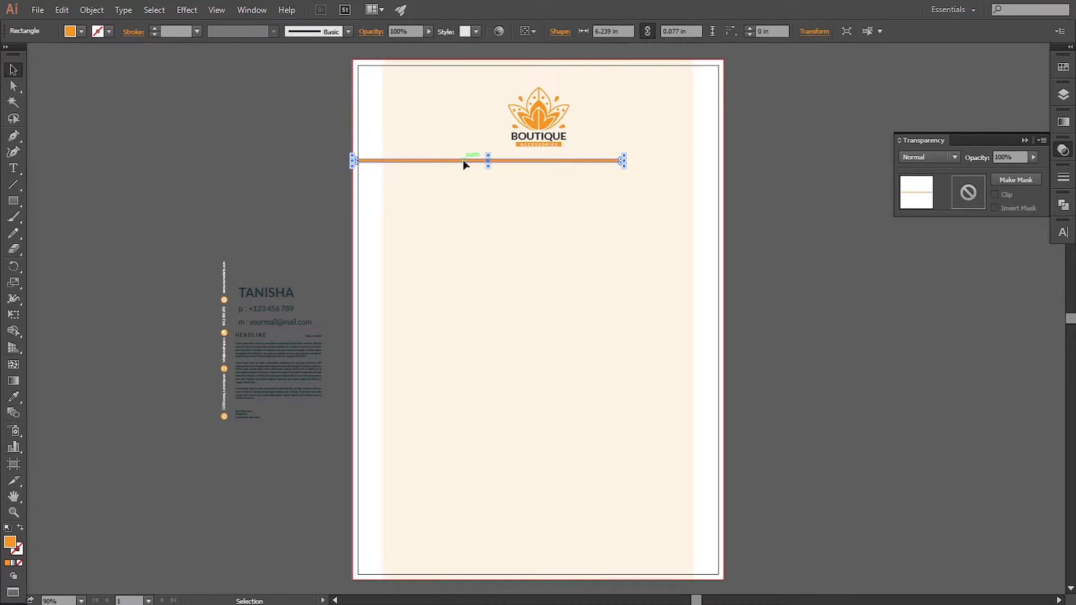
left_click(821, 242)
key("ctrl+semicolon")
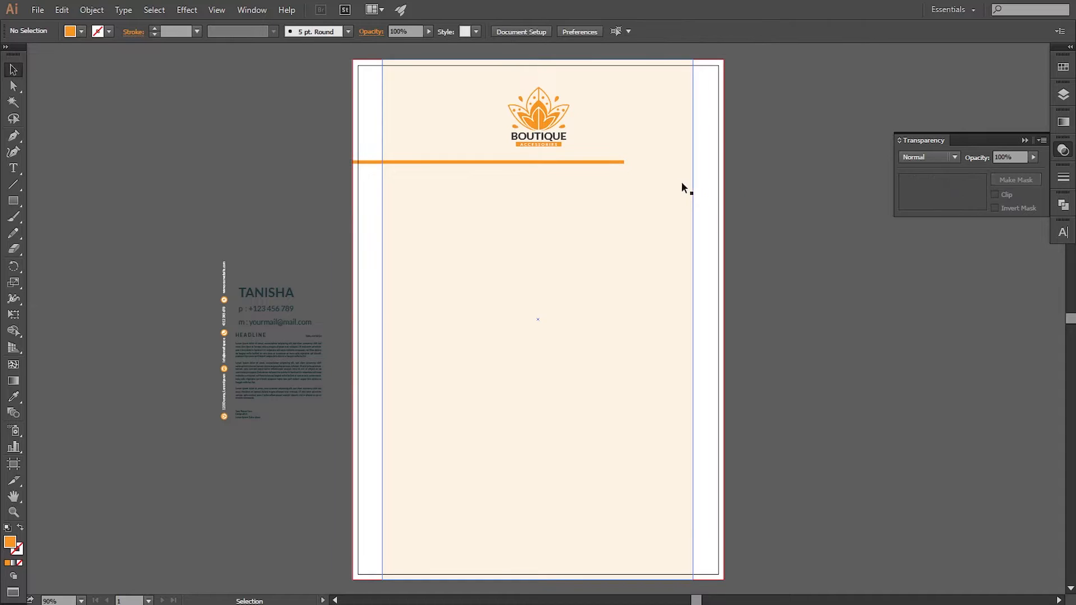
key("ctrl+semicolon")
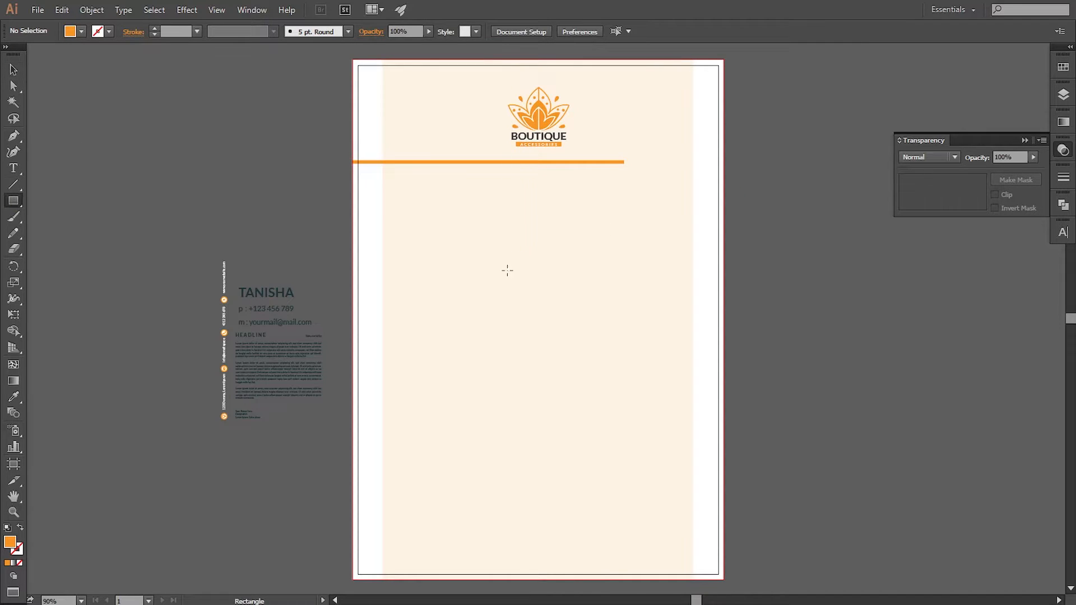
Draw an orange square of about 0.76 in near the page's right edge, level with the bar.
left_click_drag(671, 152, 708, 180)
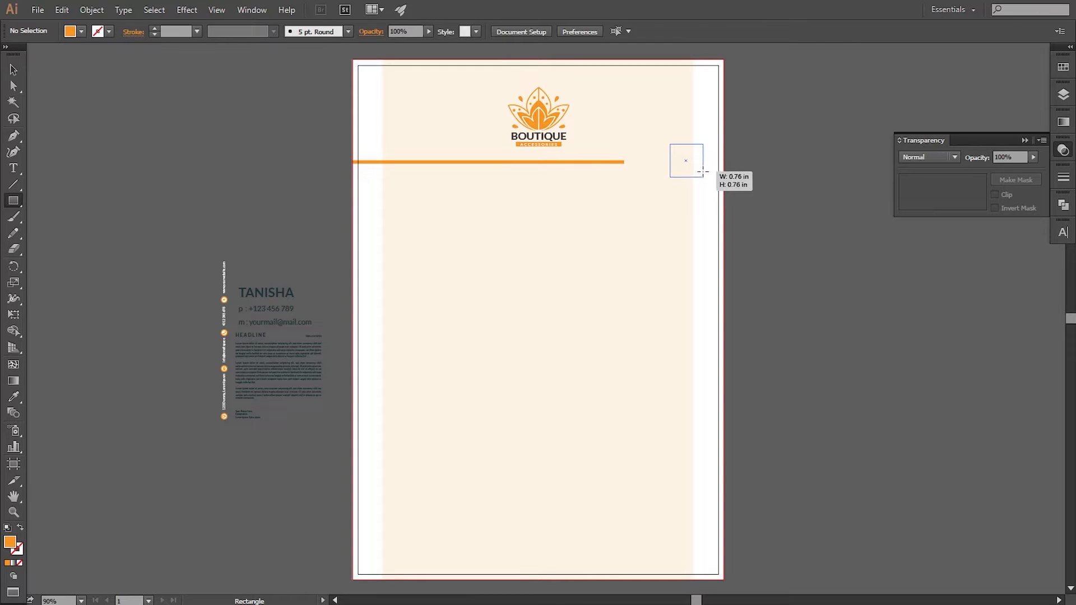
left_click_drag(702, 171, 703, 173)
left_click(13, 70)
left_click(236, 143)
Move the orange square flush with the right bleed edge and align it with the bar by vertical centres.
left_click_drag(570, 252, 525, 353)
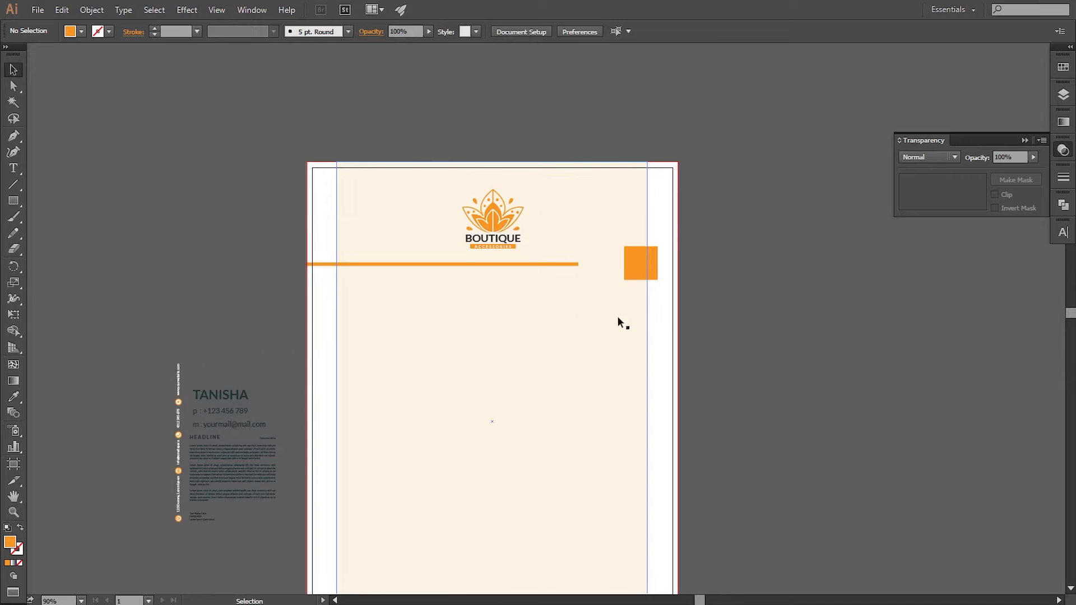
key("ctrl+1")
left_click_drag(650, 262, 691, 269)
left_click(800, 344)
left_click(565, 258)
left_click(674, 264, "shift")
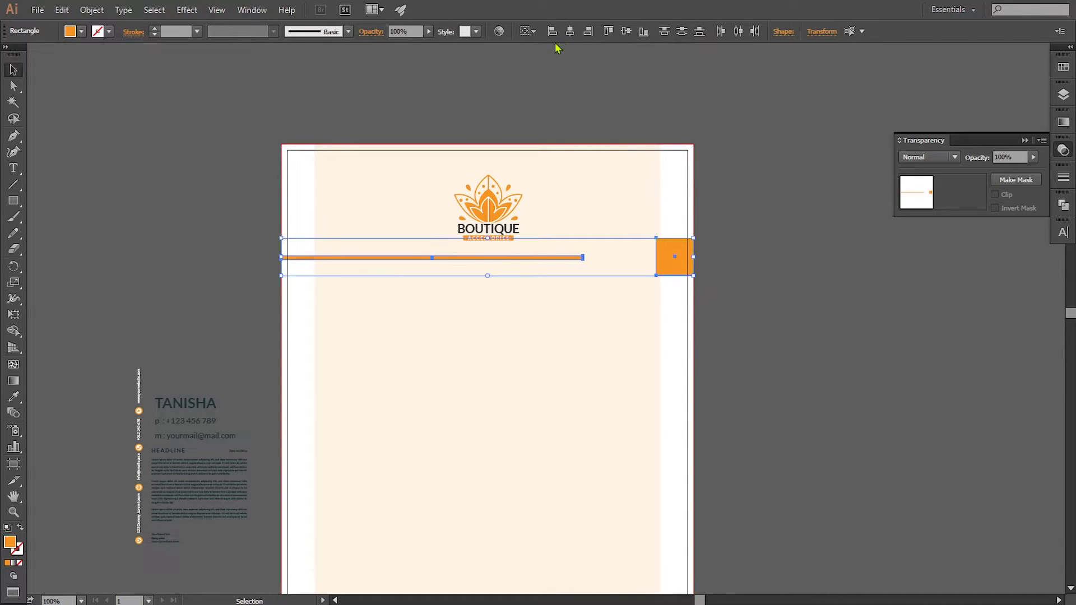
left_click(625, 32)
left_click(810, 346)
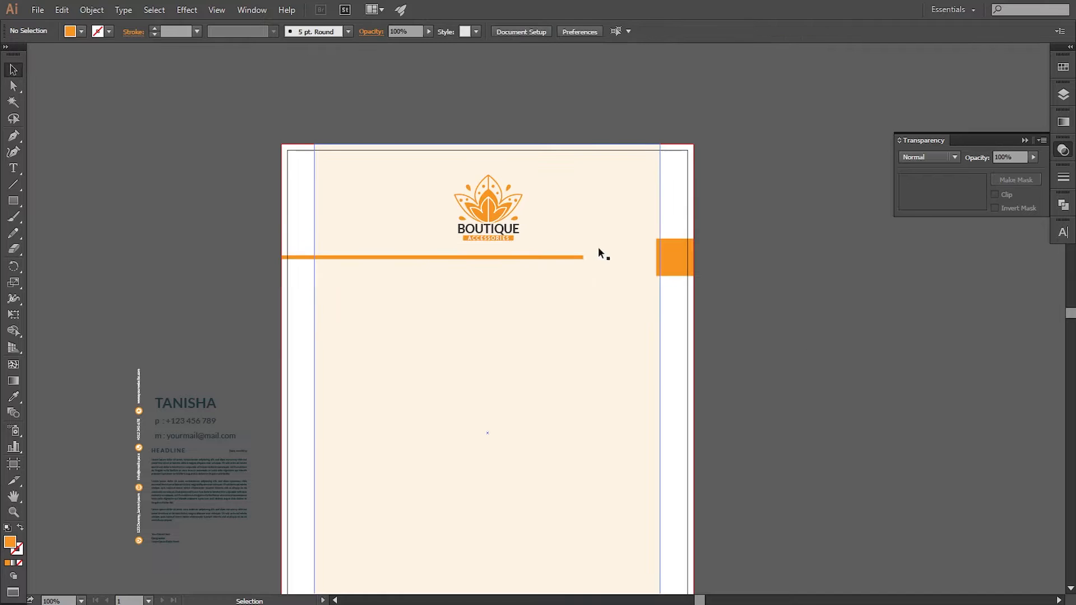
Lengthen the orange bar to the right so it ends just short of the square.
left_click(580, 258)
left_click_drag(586, 259, 653, 264)
left_click(816, 341)
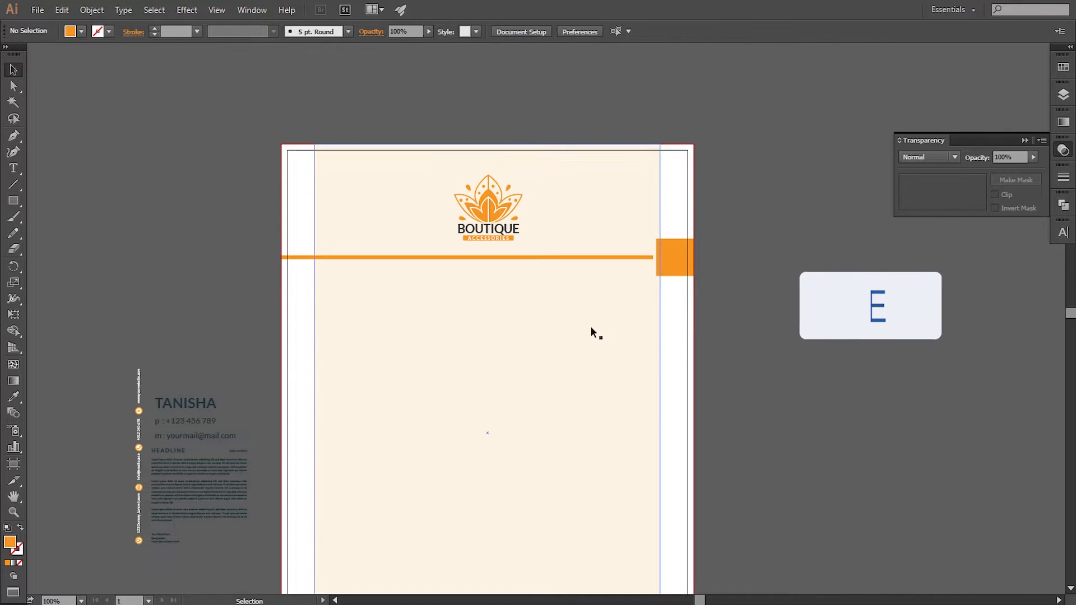
Draw a rising diagonal Pen line spanning about 2.74 by 2.6 in beside the artboard, with an orange stroke and no fill.
left_click_drag(557, 329, 584, 315)
key("ctrl+plus")
left_click_drag(308, 227, 383, 379)
left_click(1024, 141)
left_click_drag(345, 285, 370, 288)
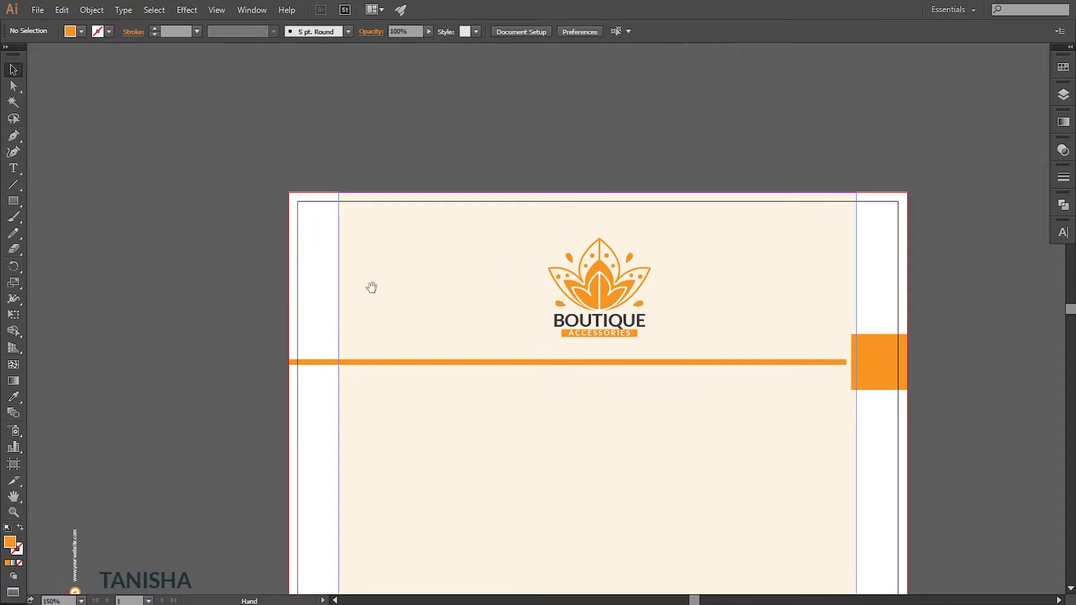
left_click(247, 107)
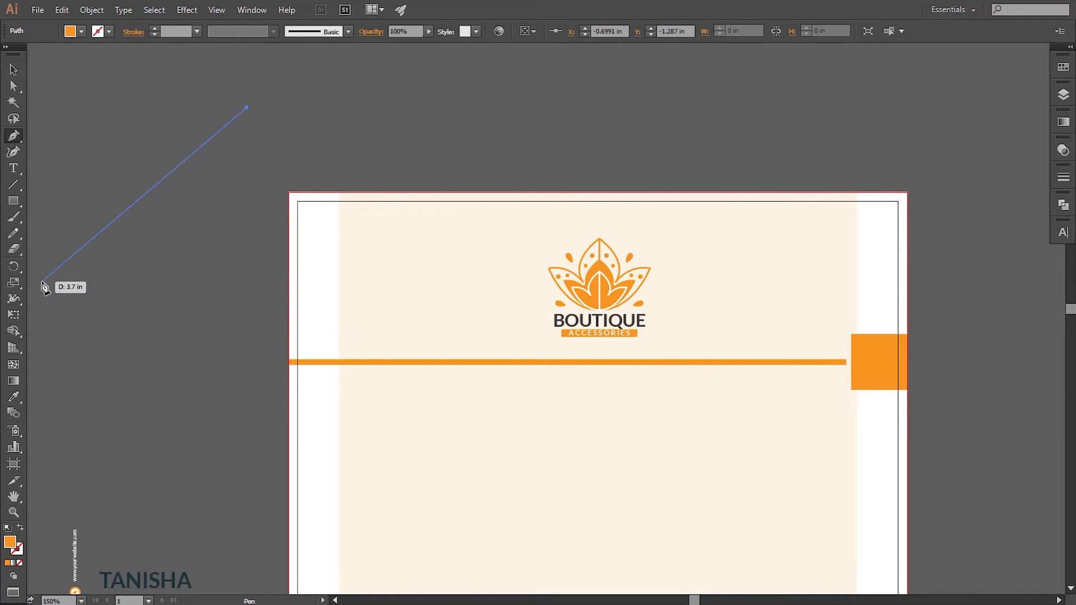
left_click(48, 296)
key("v")
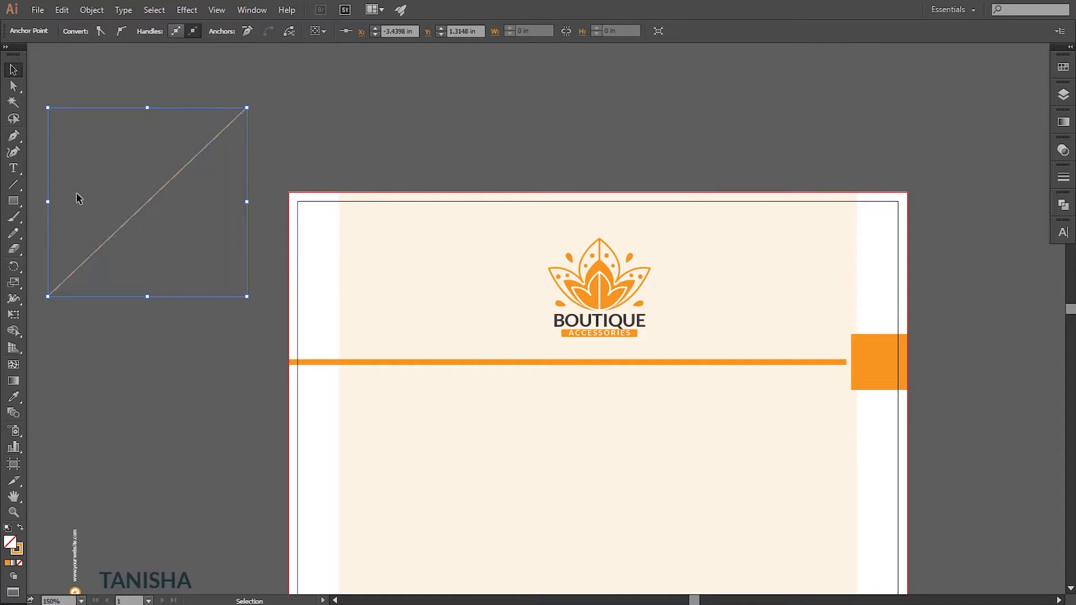
Set the diagonal line's stroke weight to 6 pt.
left_click(101, 93)
left_click(179, 171)
left_click(196, 32)
left_click(205, 166)
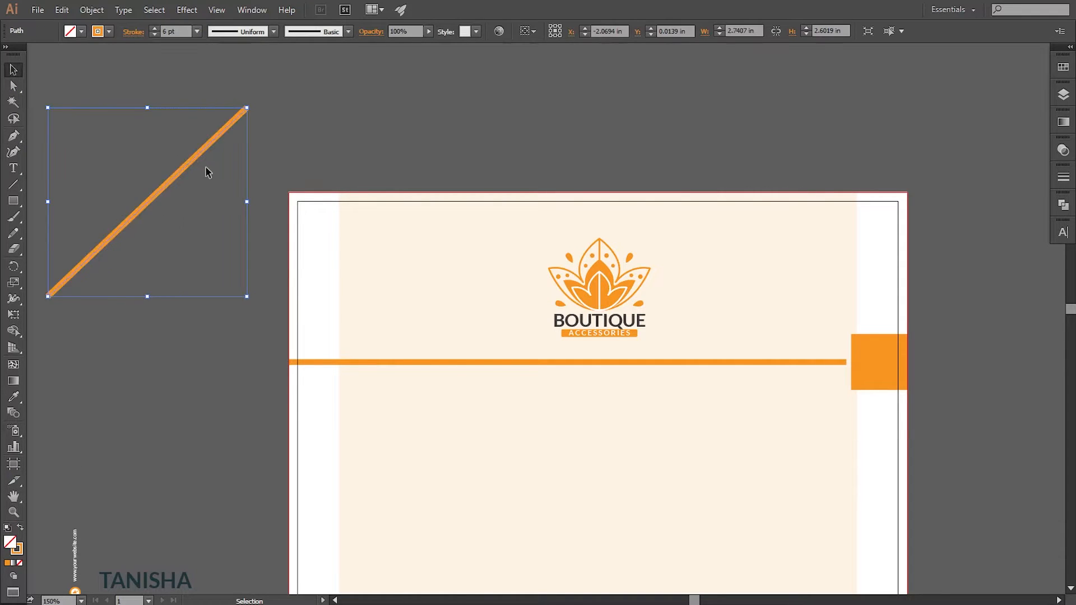
Duplicate the diagonal line about 0.19 in right and 0.2 in down, and repeat the copy to build a long row of parallel stripes.
left_click(181, 185)
left_click_drag(168, 192, 180, 203)
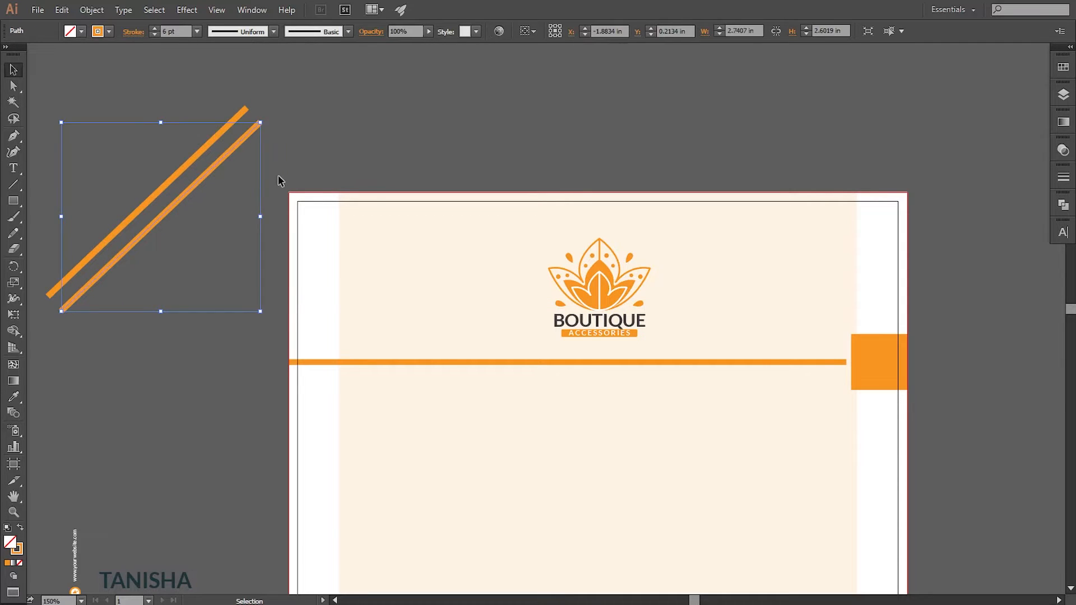
key("ctrl+d")
key("ctrl+d")
key("ctrl+d")
key("ctrl+d")
key("ctrl+d")
key("ctrl+d")
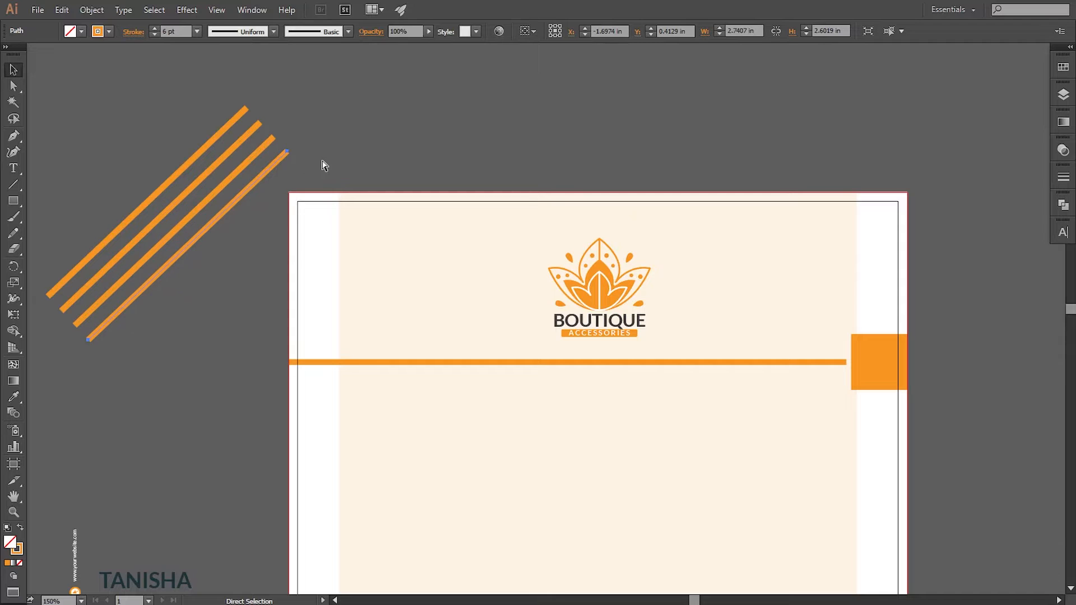
key("ctrl+d")
key("ctrl+d")
key("ctrl+d")
key("ctrl+d")
key("ctrl+d")
key("ctrl+d")
key("ctrl+d")
key("ctrl+d")
key("ctrl+d")
key("ctrl+d")
key("ctrl+d")
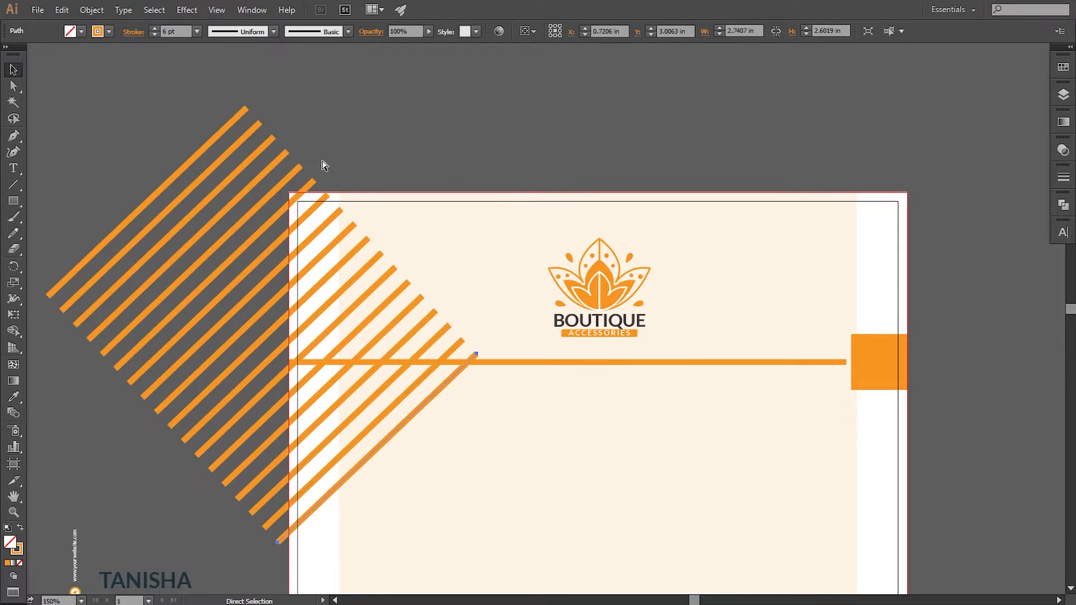
Select all the diagonal orange stripes, leaving out the vertical website text, and group them.
left_click_drag(227, 348, 224, 281)
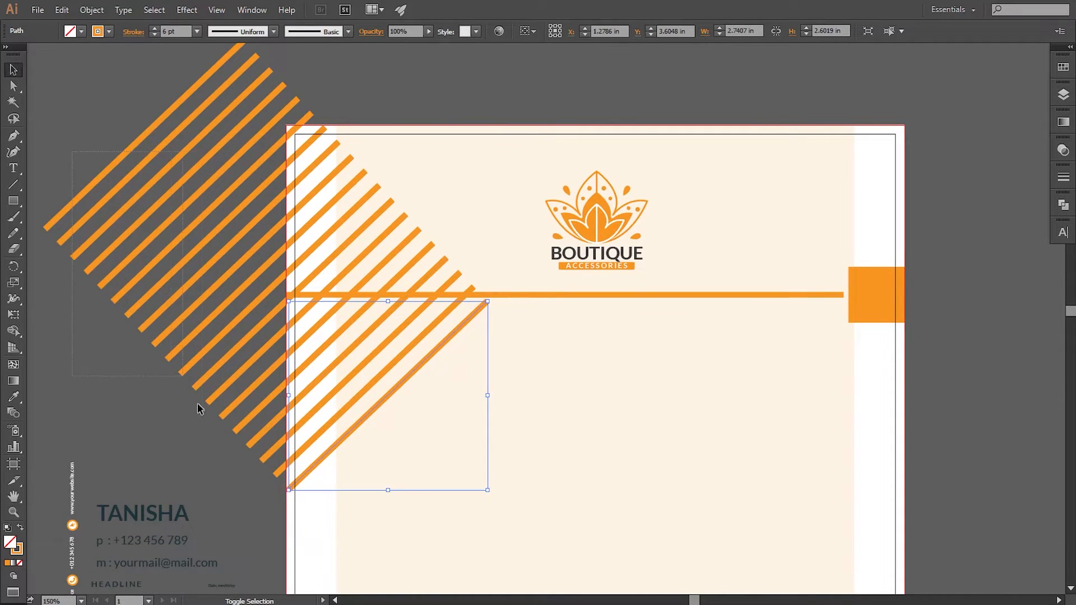
left_click_drag(280, 473, 279, 473)
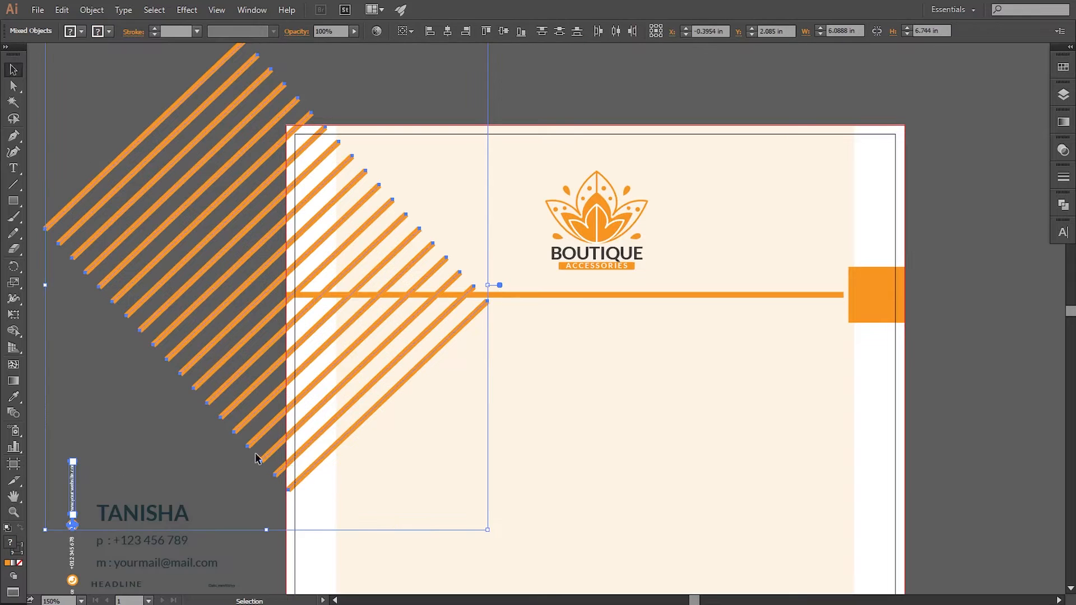
key("ctrl+minus")
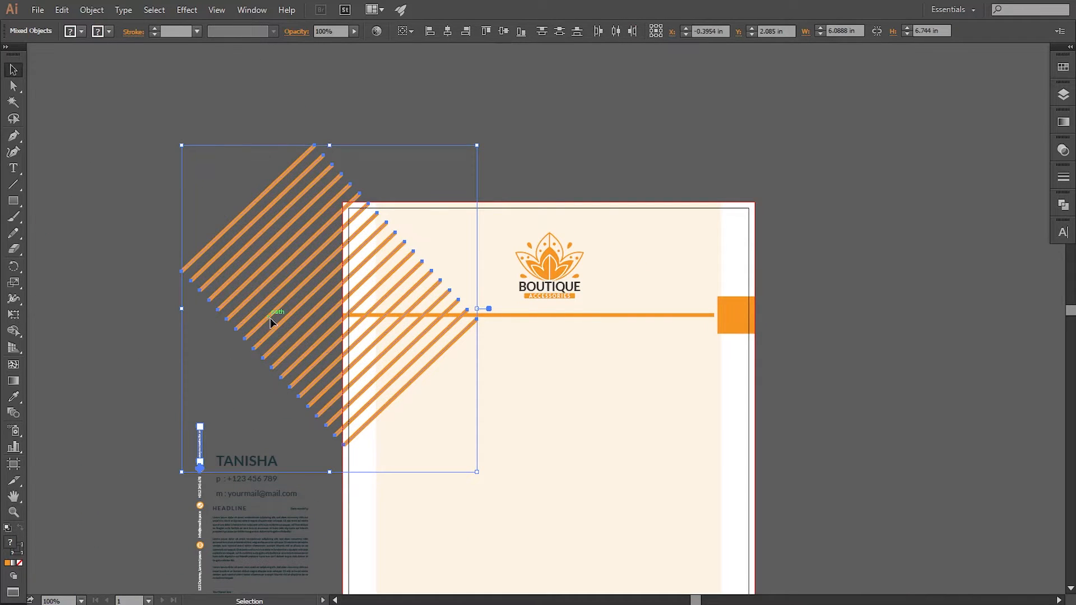
left_click(164, 327)
left_click_drag(311, 402, 312, 401)
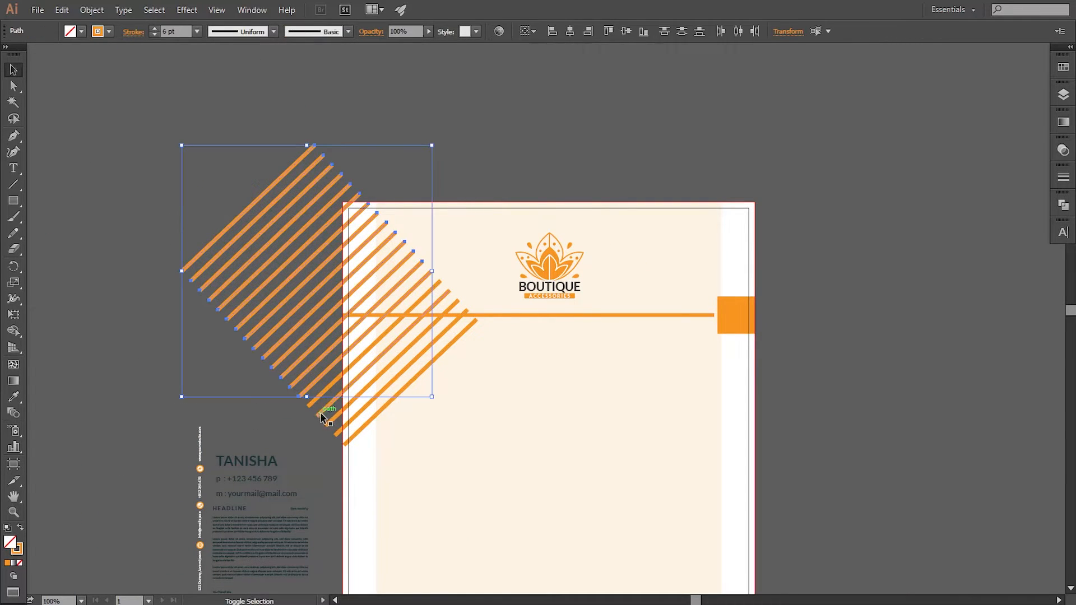
left_click(319, 414, "shift")
left_click(308, 406, "shift")
left_click(327, 425, "shift")
left_click(338, 432, "shift")
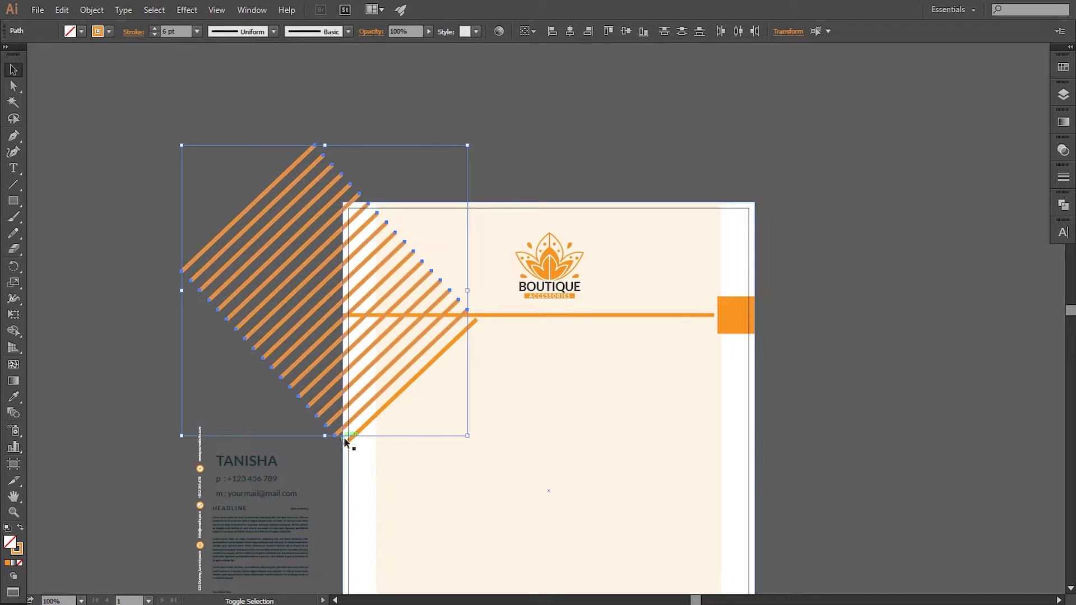
left_click(352, 436, "shift")
left_click(91, 10)
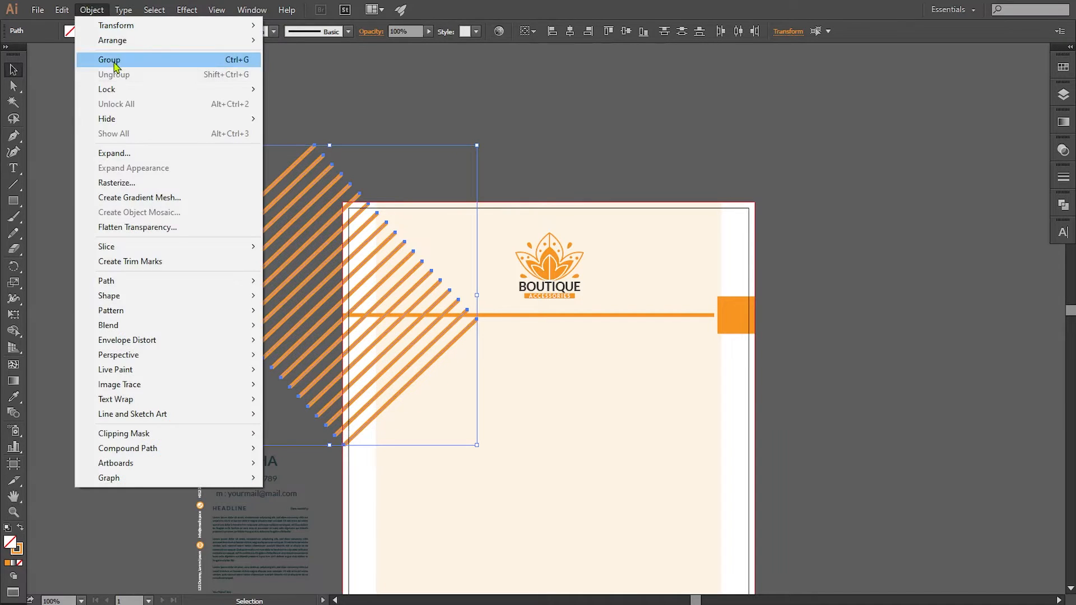
left_click(116, 66)
Move the stripe group up and left until it sits clear of the letterhead.
left_click_drag(265, 220, 144, 169)
left_click_drag(300, 281, 583, 341)
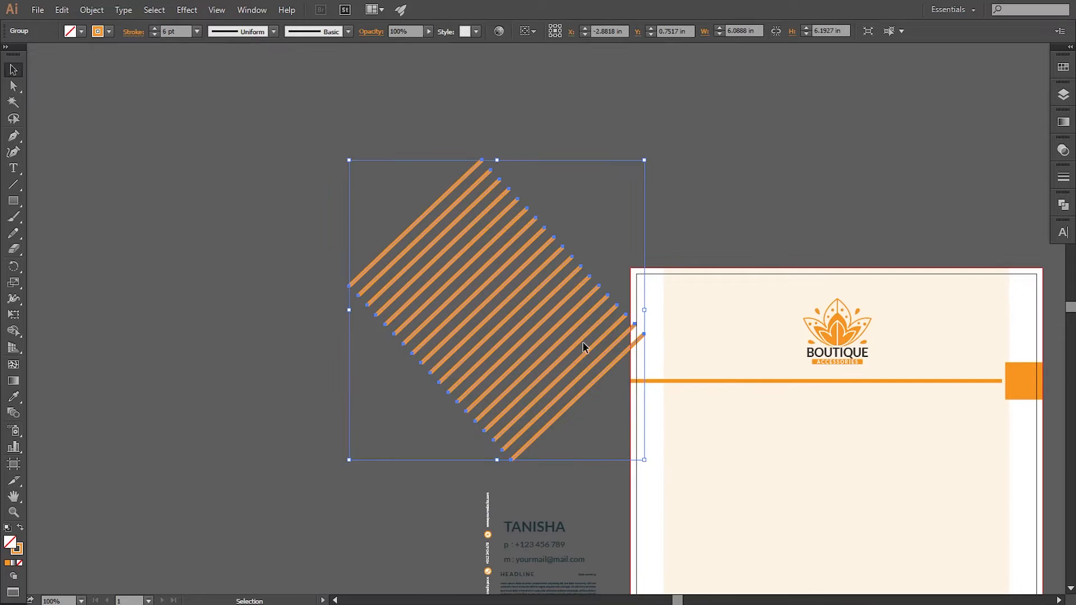
key("ctrl+plus")
left_click(579, 242)
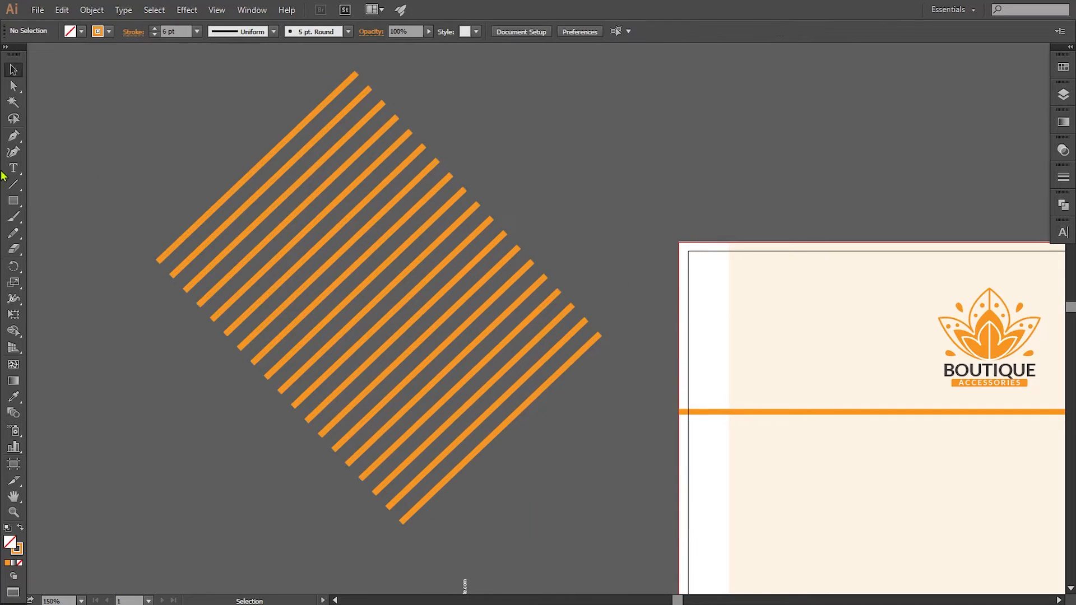
Draw an unfilled rectangle over the middle of the stripes and trim it to about 2.71 by 2.3 in.
mouse_move(250, 187)
left_mouse_down()
mouse_move(372, 341)
mouse_move(457, 364)
left_mouse_up()
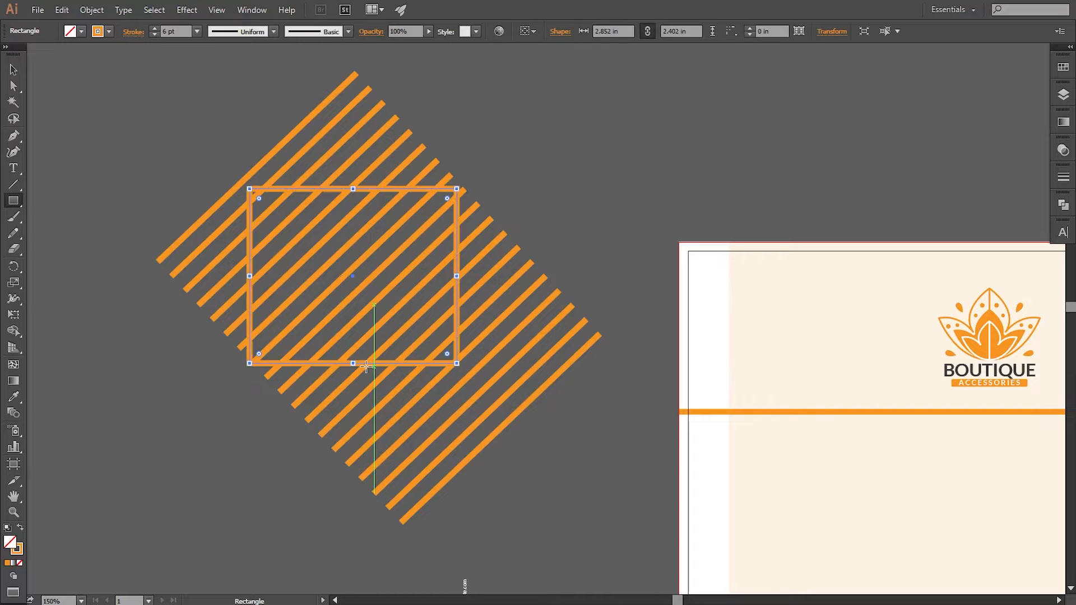
left_click_drag(352, 363, 352, 356)
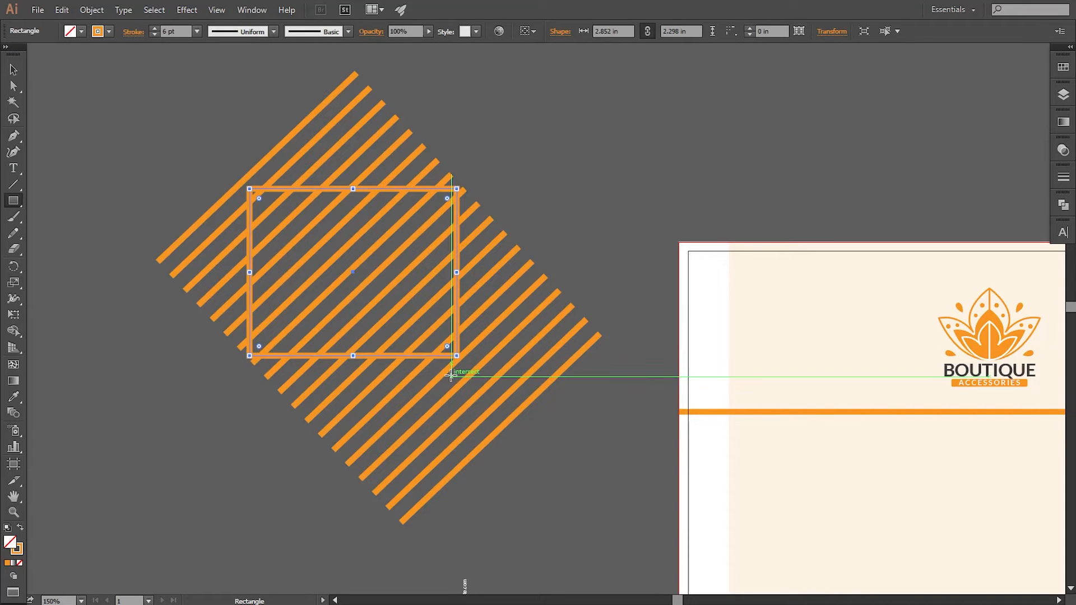
left_click_drag(457, 272, 451, 275)
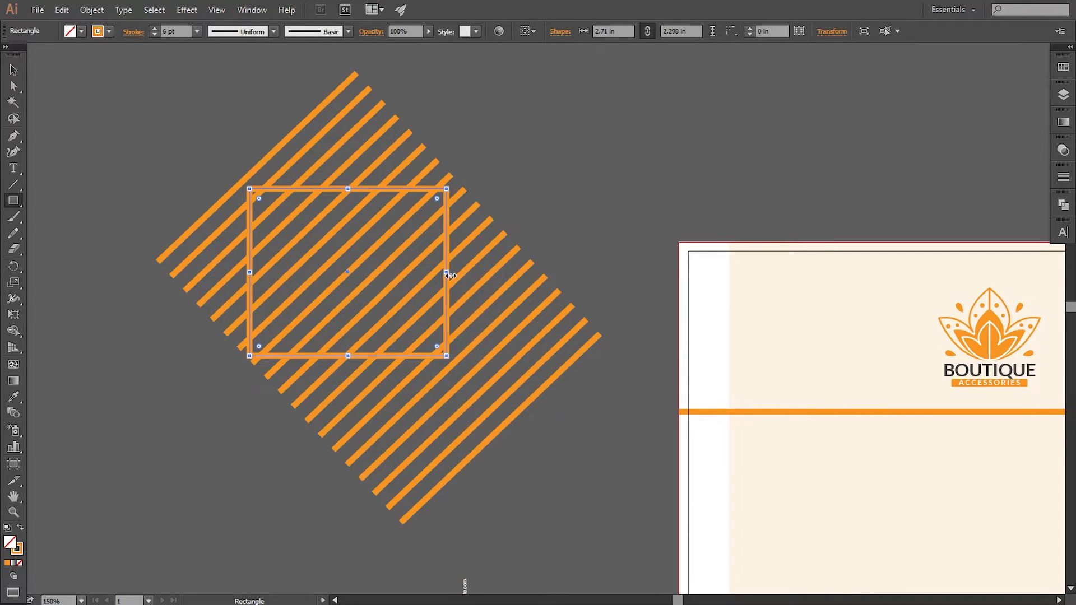
Set the rectangle's stroke weight to 0.75 pt and widen it to about 2.83 in.
left_click(197, 31)
left_click(215, 73)
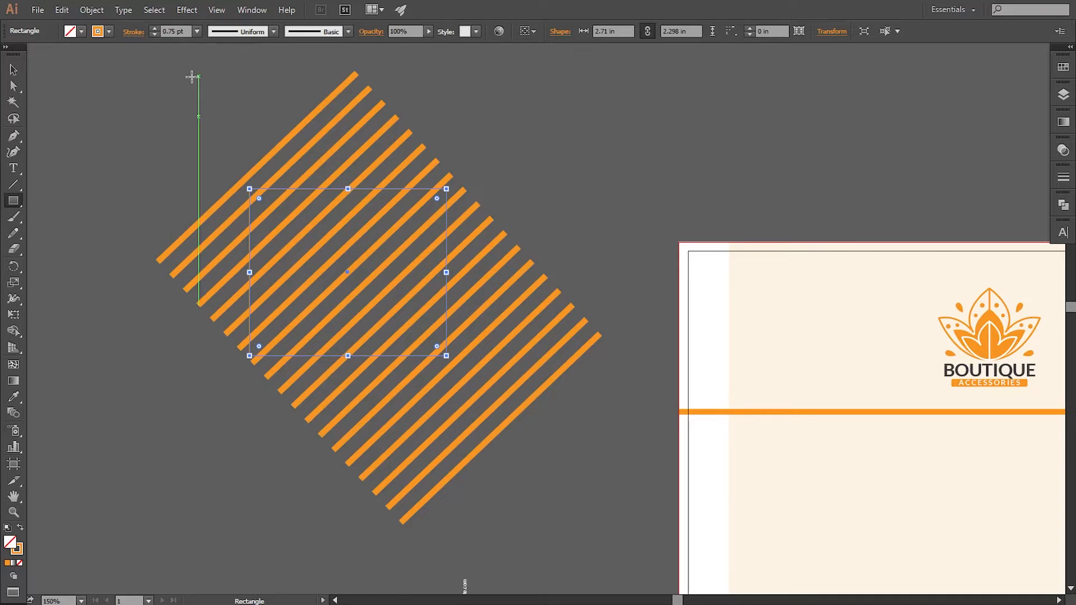
left_click_drag(446, 272, 451, 273)
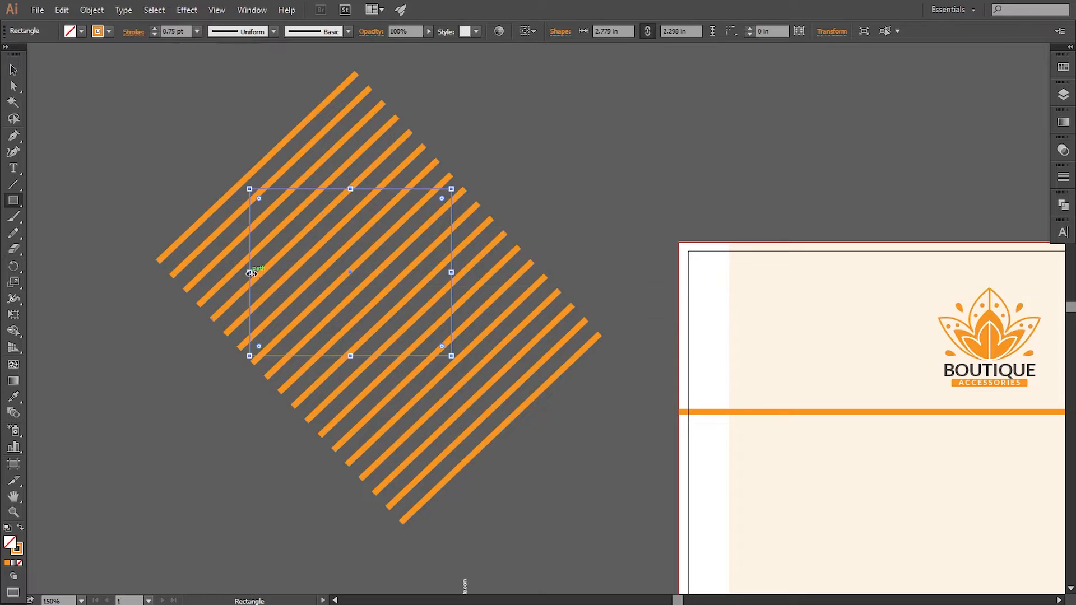
left_click_drag(249, 273, 246, 275)
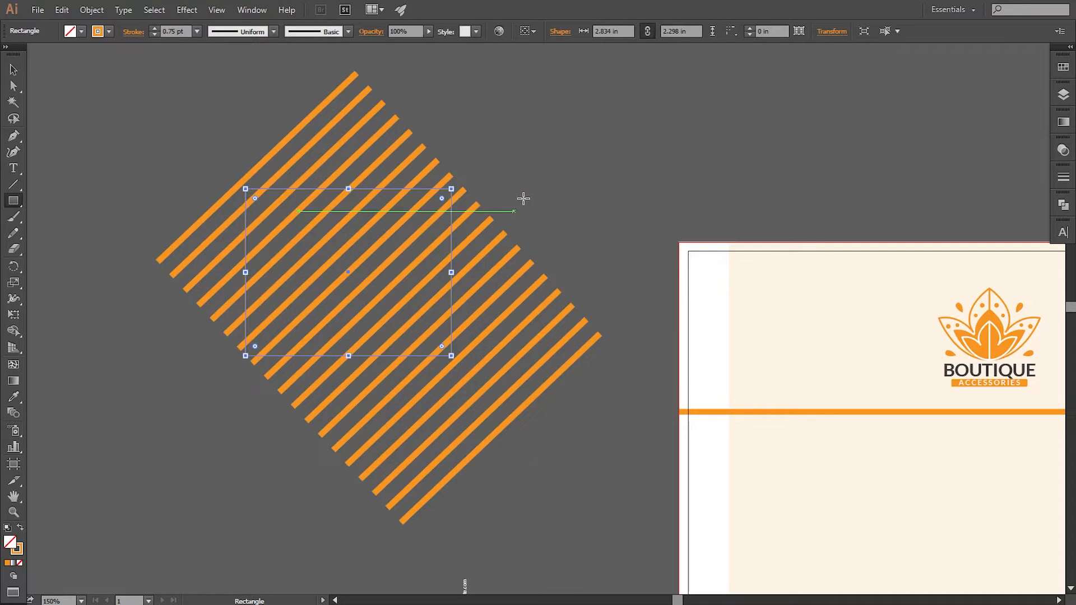
left_click(13, 69)
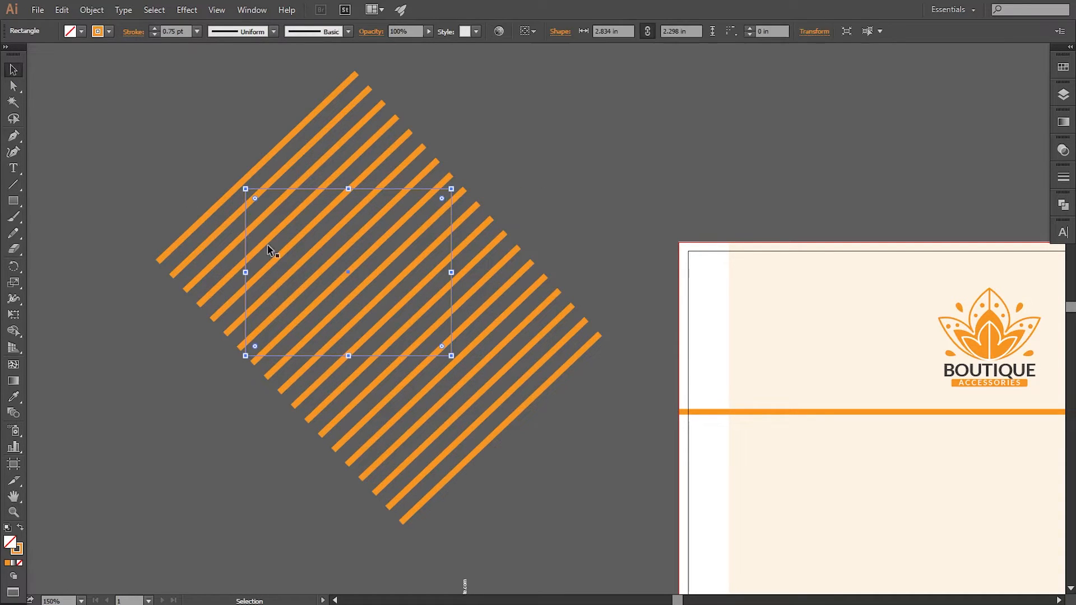
Copy the thin-outlined rectangle and paste the copy in front of the original.
left_click(85, 16)
left_click(82, 13)
left_click(62, 10)
left_click(79, 71)
left_click(62, 10)
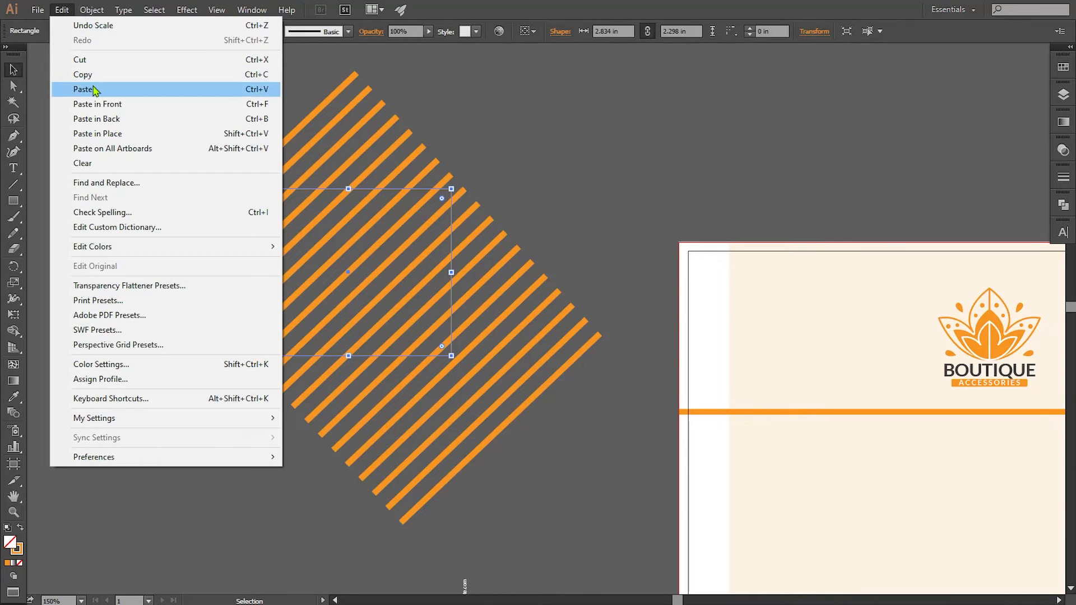
left_click(97, 104)
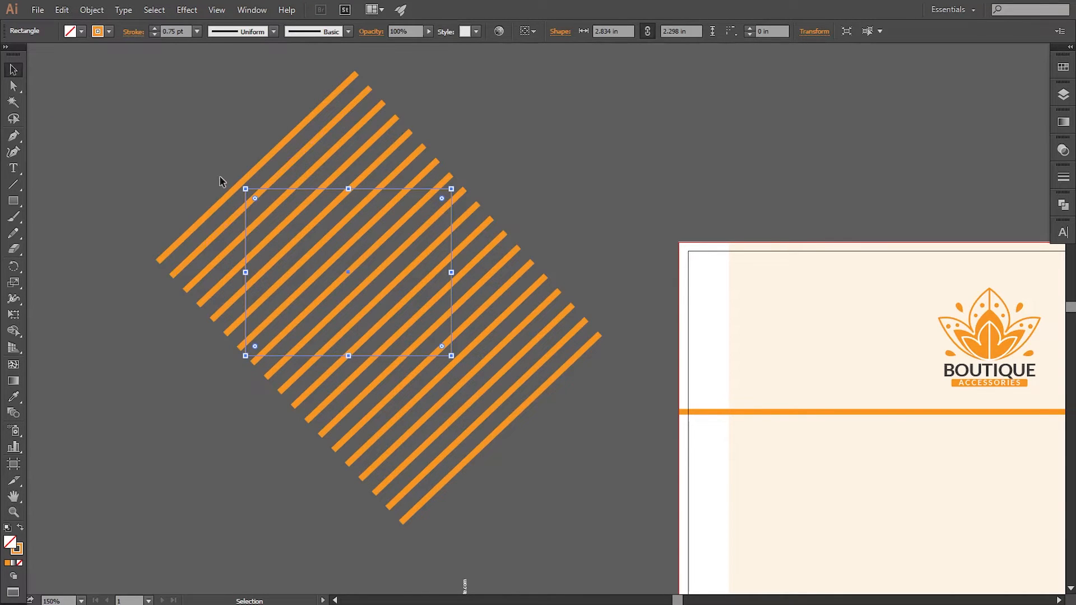
Make a clipping mask from the stripe group and the rectangle, keeping a second outline as the frame.
left_click_drag(555, 434, 168, 72)
left_click(91, 10)
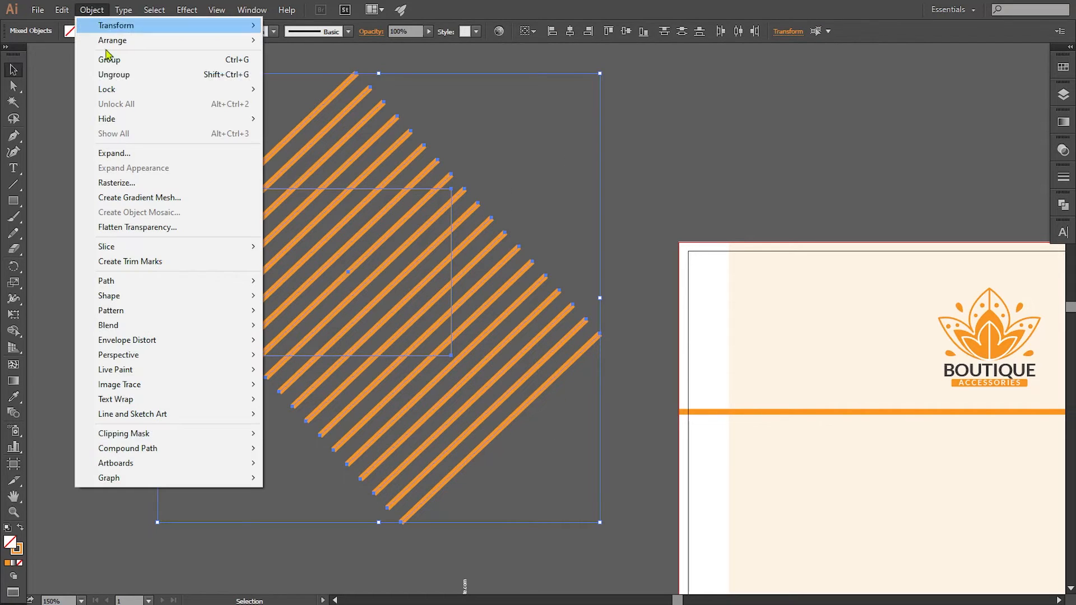
mouse_move(158, 435)
left_click(280, 435)
left_click(432, 408)
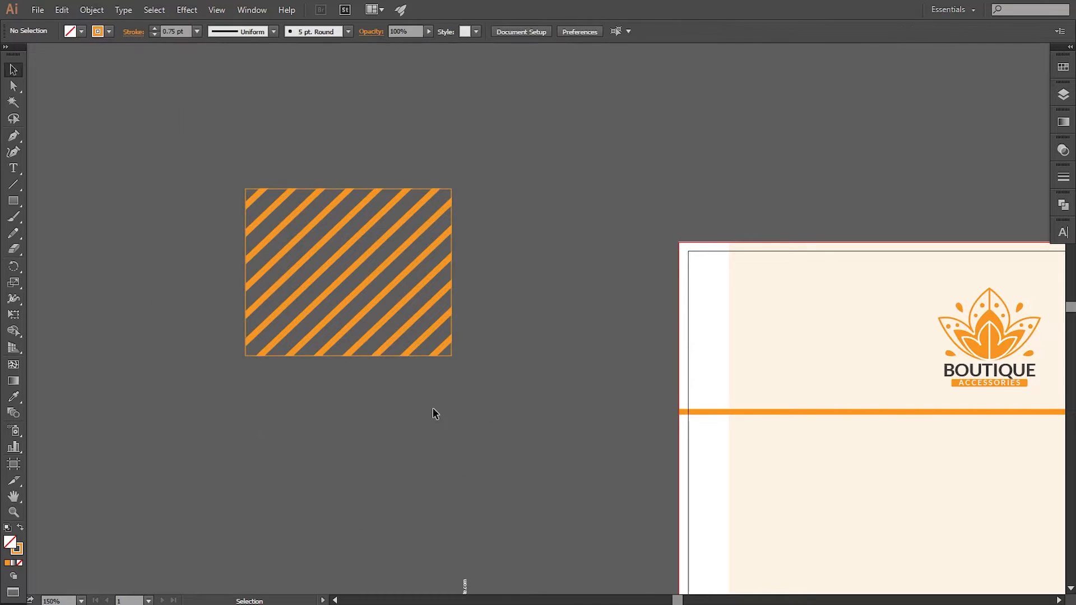
Move the clipped stripes and their frame so they overlap the letterhead's upper-left corner.
scroll(432, 408, "right", 3)
left_click_drag(376, 315, 747, 284)
left_click_drag(754, 354, 436, 367)
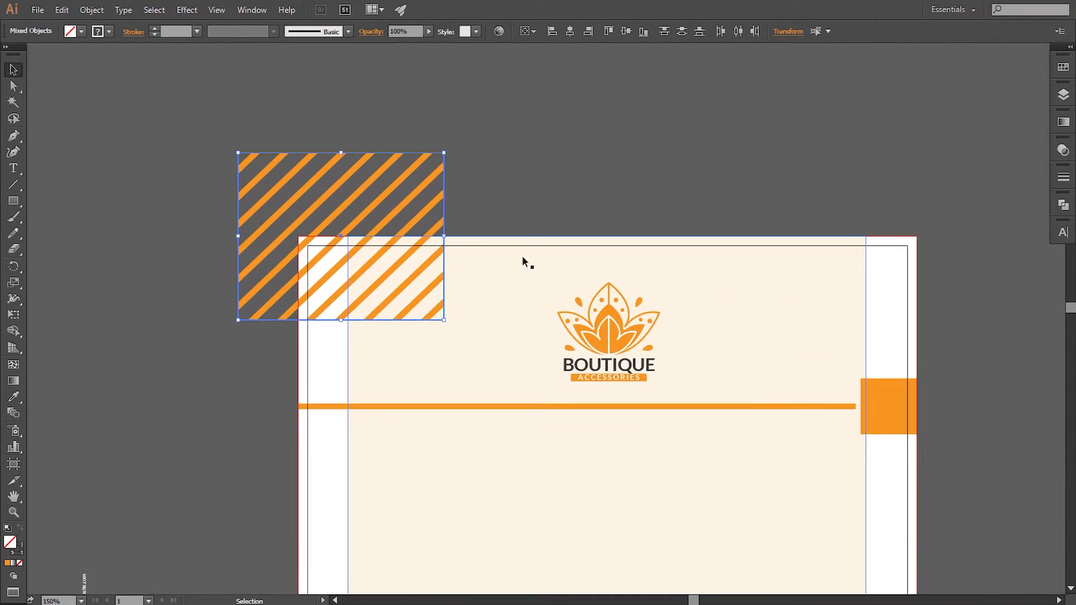
Set the opacity of the clipped stripe pattern and its frame to 20%.
left_click(484, 167)
left_click(441, 184)
left_click(1063, 152)
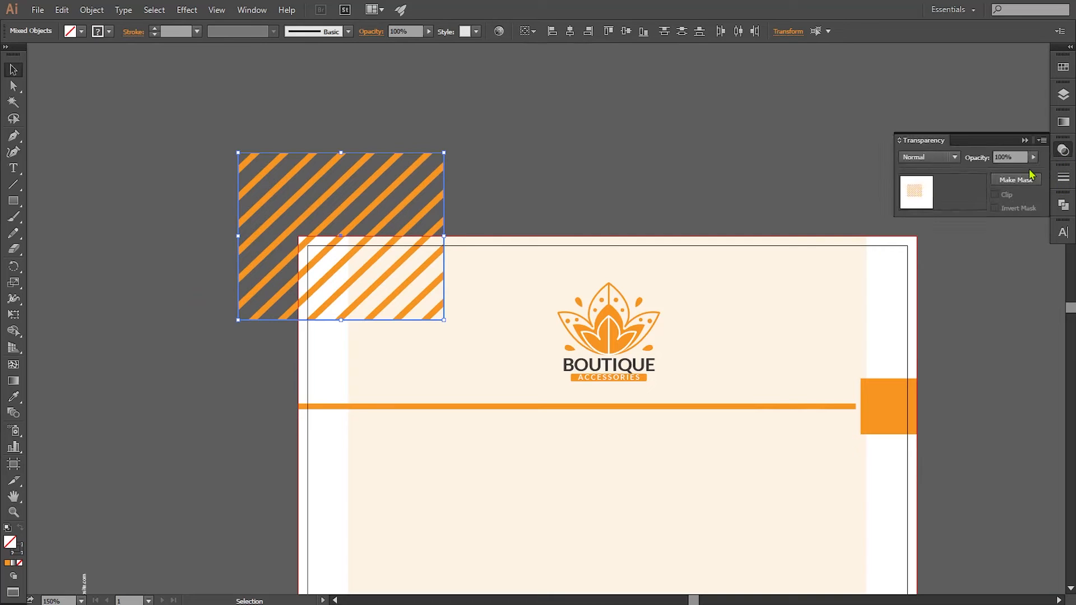
type("20")
key("Return")
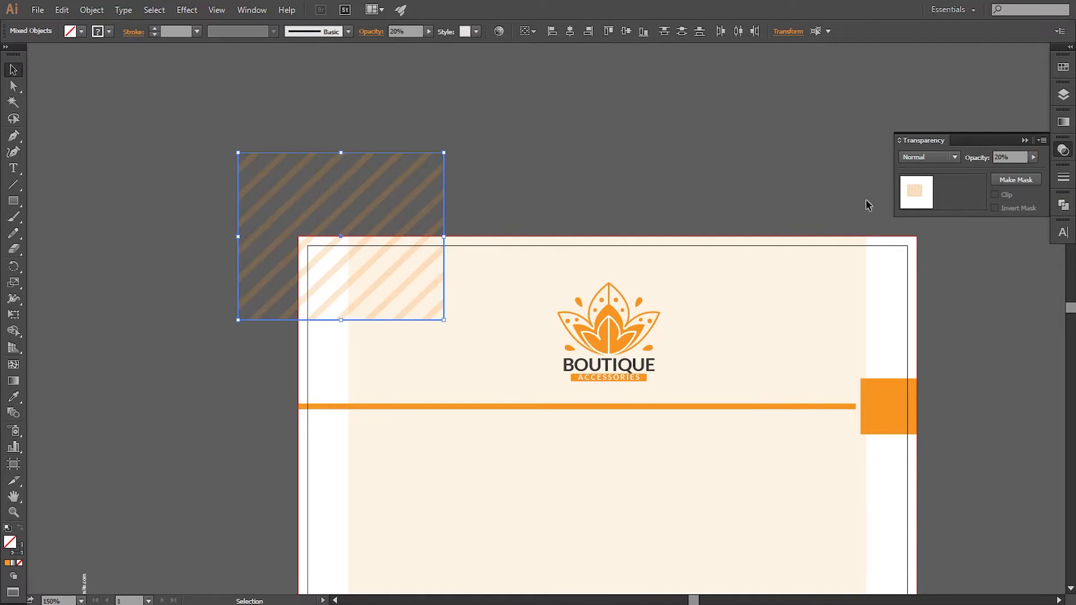
Shift the faded stripe pattern slightly upward over the letterhead's upper-left corner.
left_click(589, 168)
left_click_drag(520, 206, 519, 185)
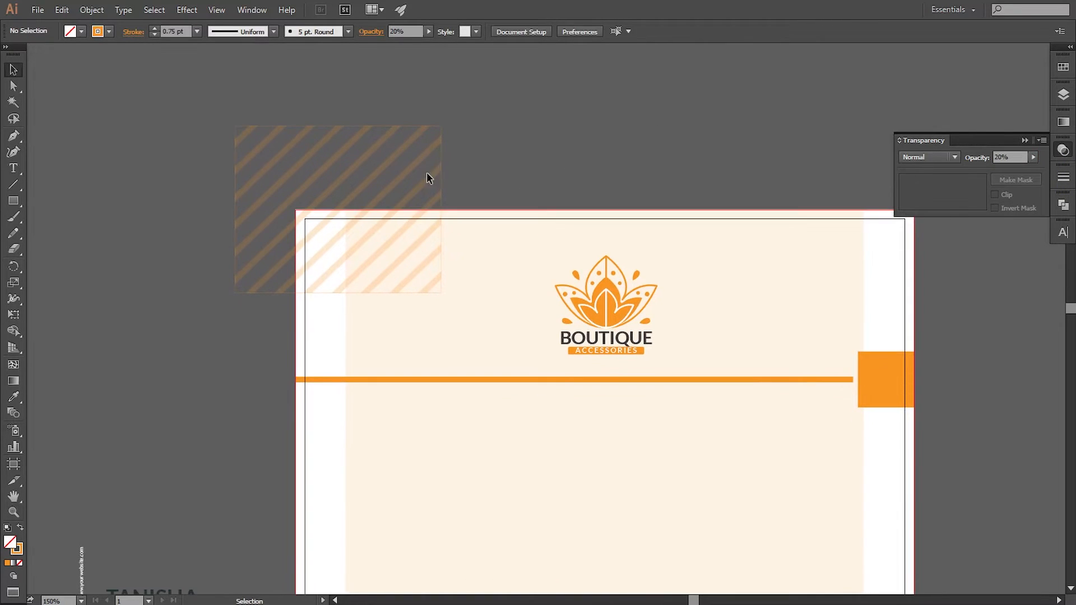
left_click_drag(288, 166, 288, 157)
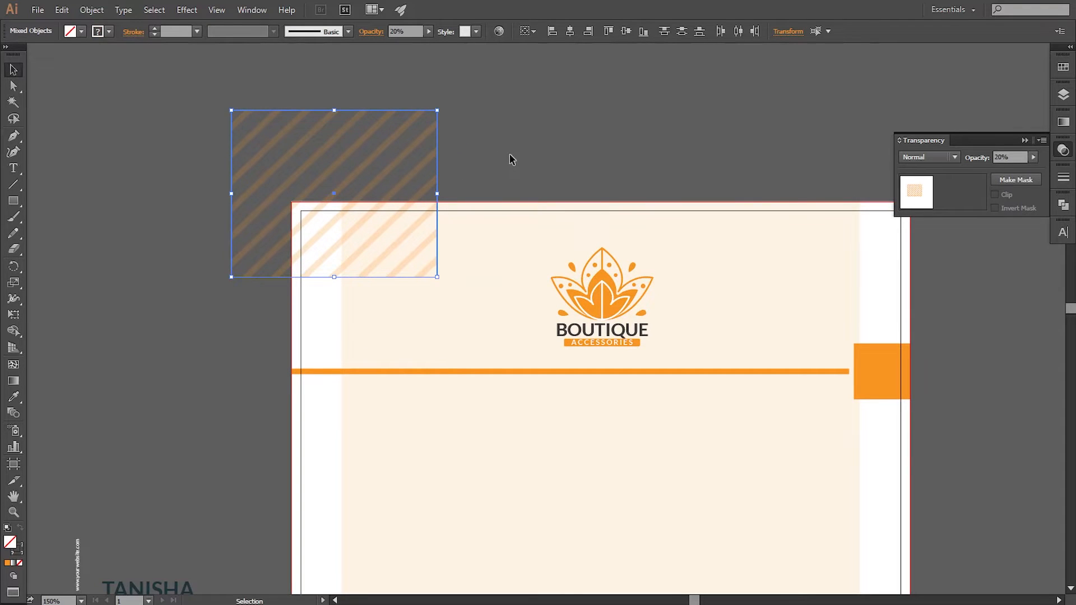
left_click(508, 160)
Draw a bar about 0.35 by 0.06 in beside the page's right edge, with an orange fill and no stroke.
key("ctrl+minus")
left_click_drag(562, 478, 495, 338)
key("ctrl+plus")
key("ctrl+plus")
left_click_drag(721, 213, 474, 327)
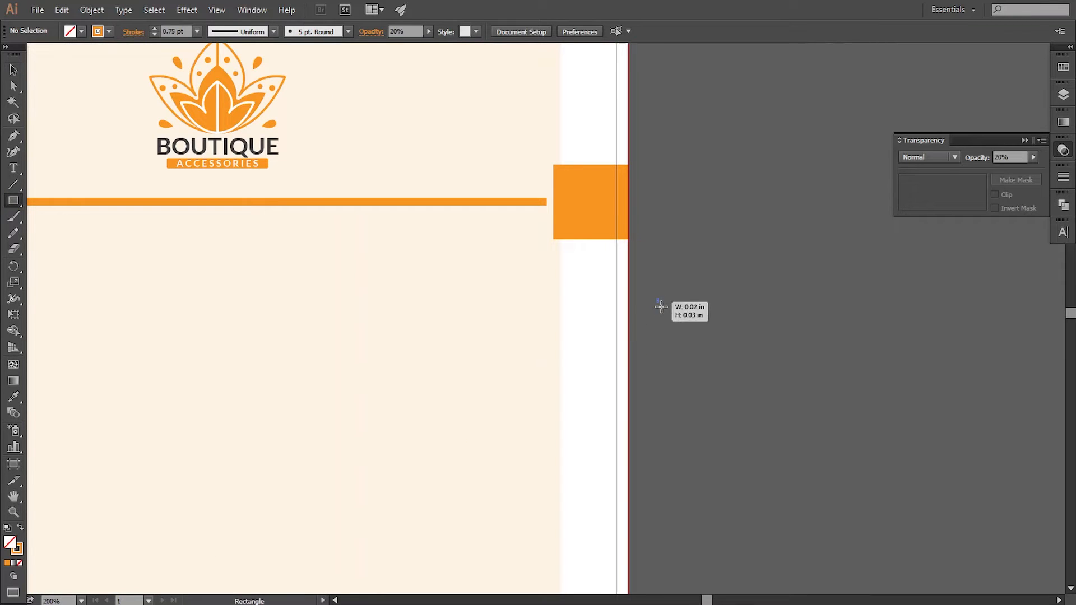
left_click_drag(661, 307, 693, 308)
key("v")
left_click(21, 529)
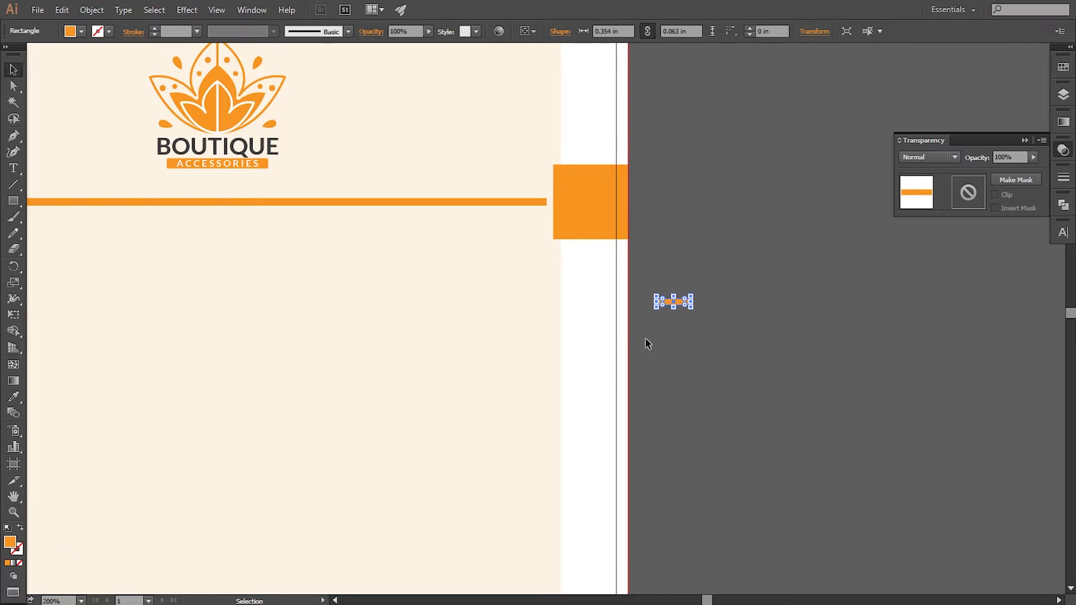
Copy the small orange bar and paste the copy in front of it.
left_click(679, 309)
left_click(672, 301)
left_click(67, 11)
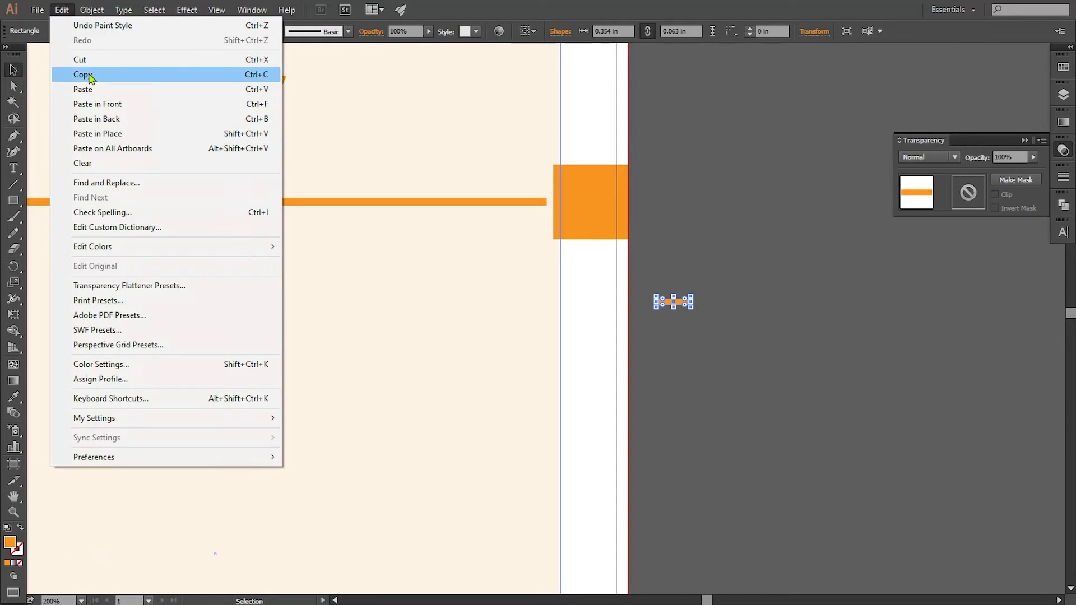
left_click(65, 74)
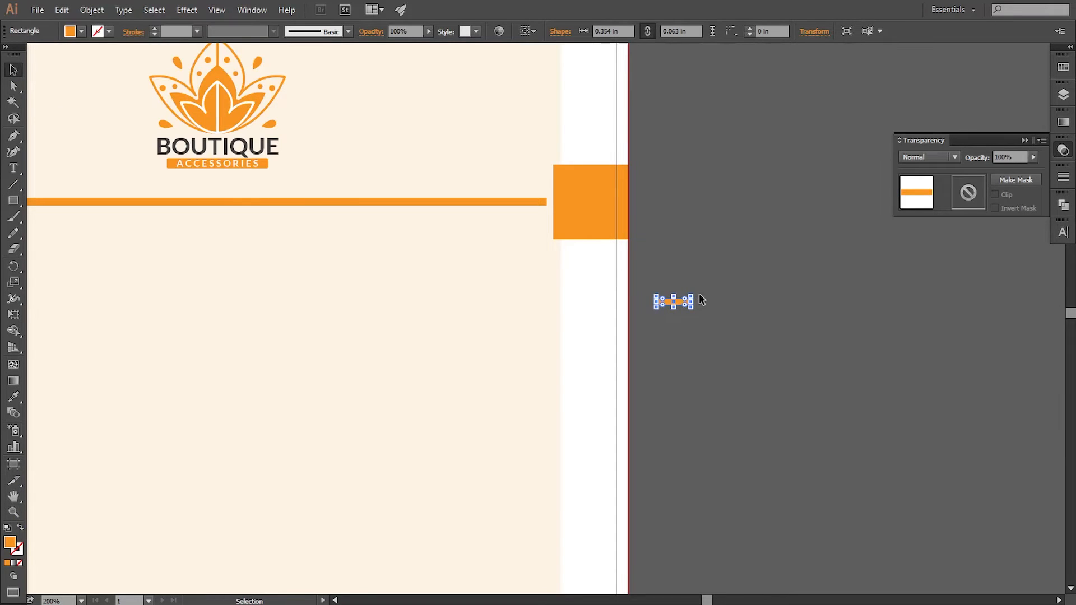
key("ctrl+f")
Arrange the two small bars as a diagonal X just below the orange square and group them.
left_click_drag(698, 295, 595, 272)
left_click(685, 302, "shift")
left_click(92, 9)
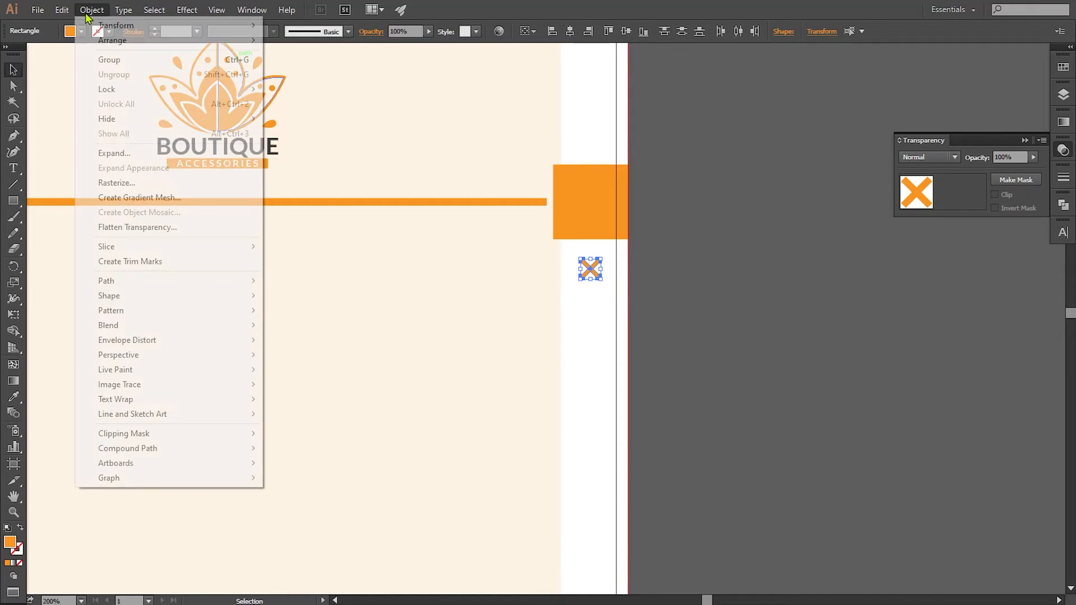
left_click(101, 60)
Duplicate the X straight down and repeat the copy to build an evenly spaced column of four.
left_click(689, 361)
left_click_drag(689, 360, 680, 278)
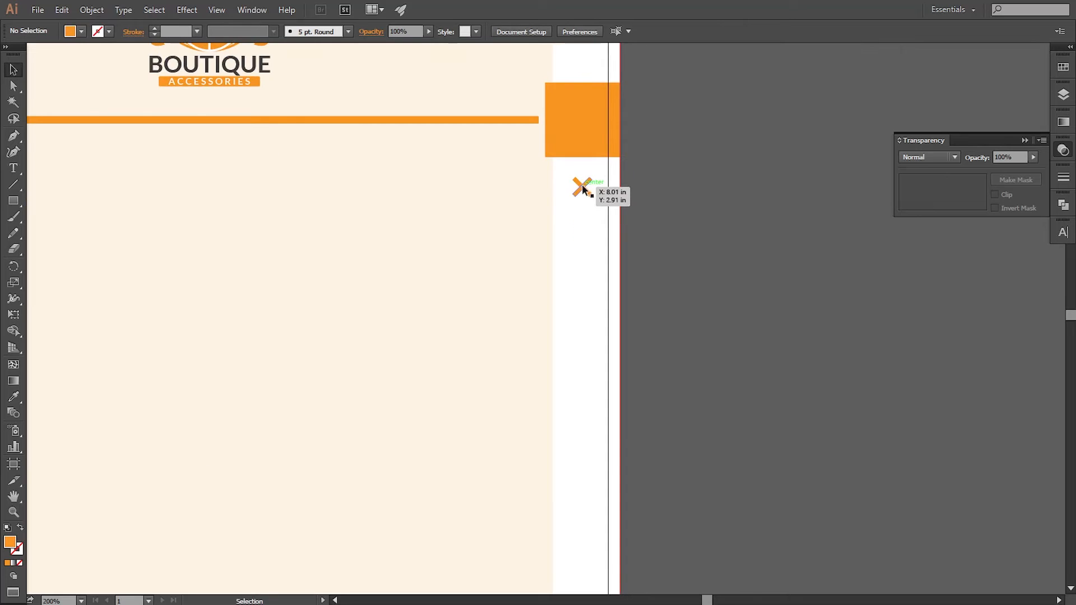
left_click_drag(582, 189, 581, 236)
key("ctrl+d")
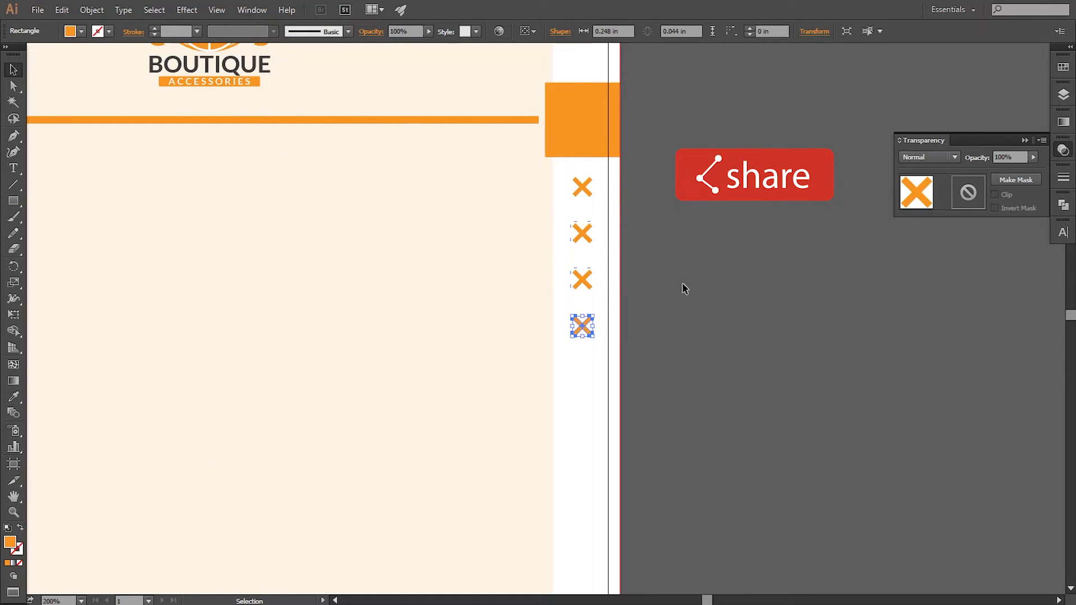
left_click(682, 283)
Select all four X marks and duplicate the column into the lower part of the page's left white margin.
left_click(585, 185)
left_click(580, 232, "shift")
left_click(581, 277, "shift")
left_click(581, 324, "shift")
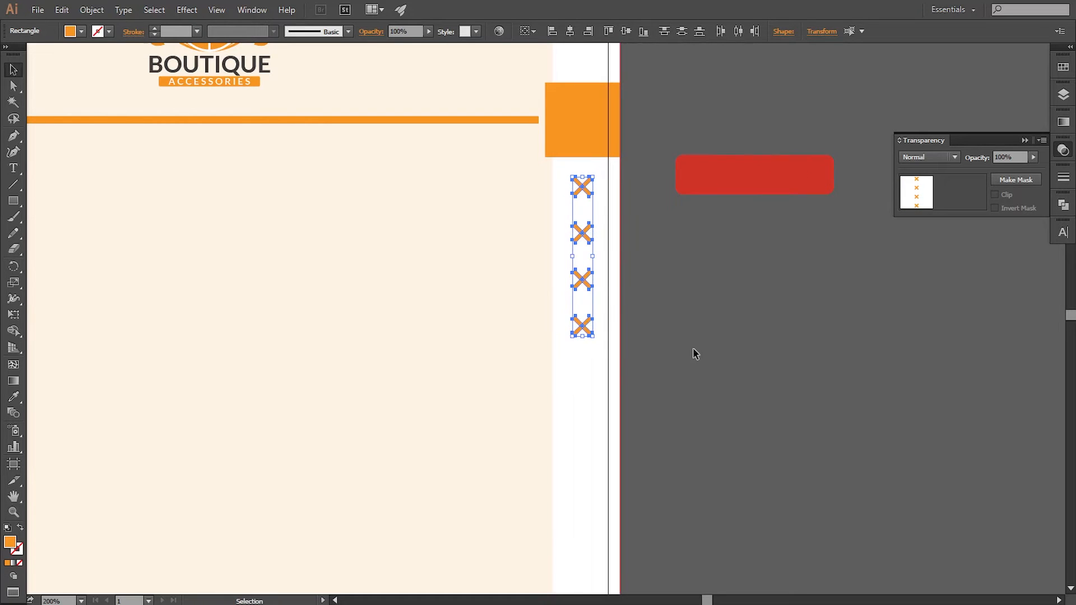
key("ctrl+minus")
key("ctrl+minus")
left_click_drag(670, 165, 290, 454)
left_click(728, 454)
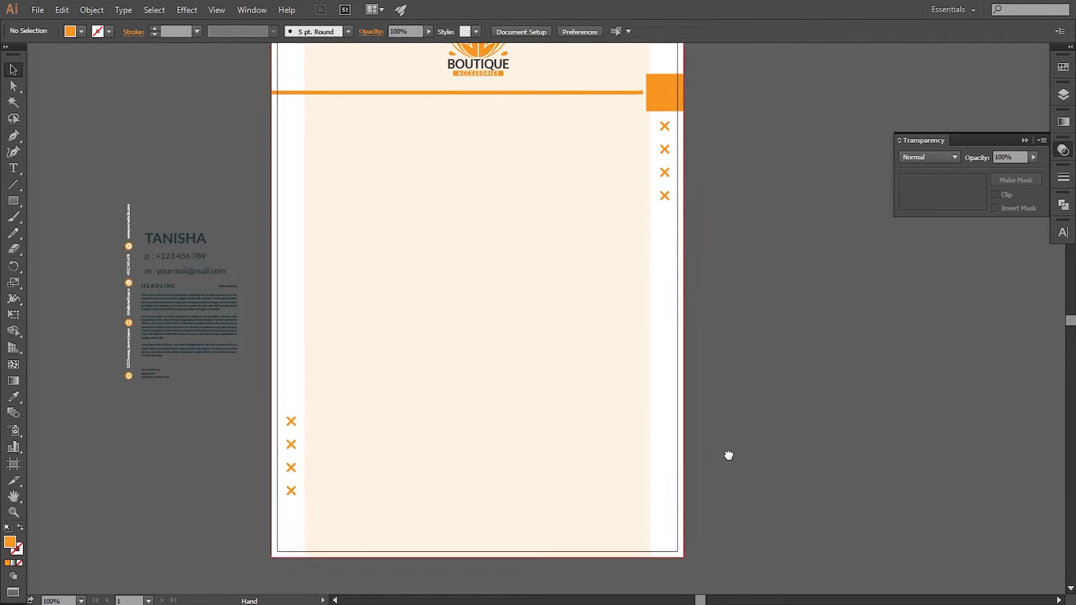
Draw an orange footer rectangle about 8.52 by 0.77 in across the full width of the page's lower edge.
scroll(728, 454, "down", 2)
left_click_drag(488, 461, 523, 344)
key("ctrl+plus")
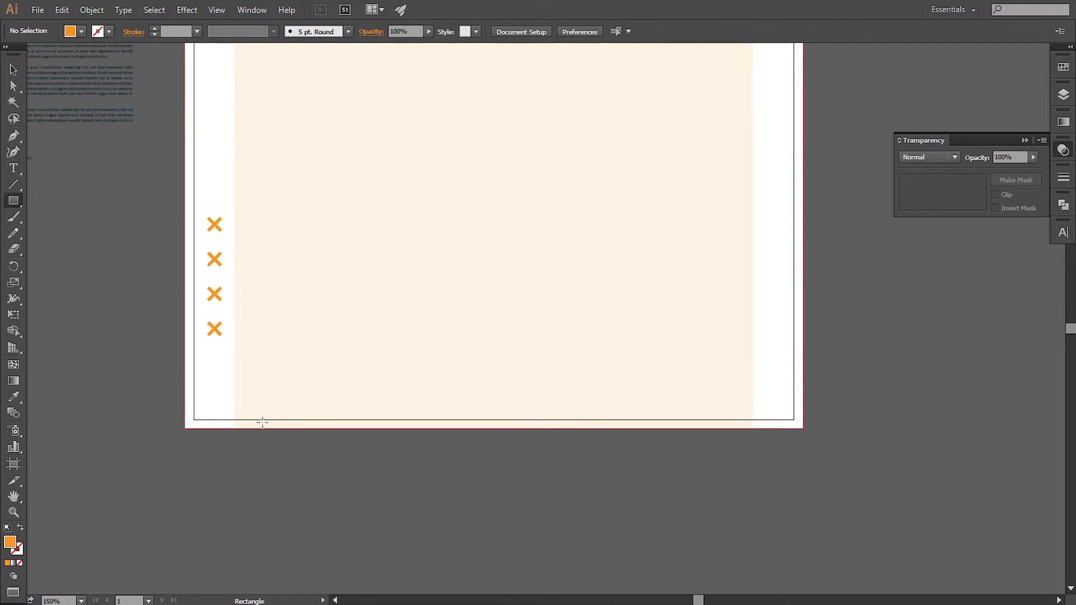
left_click_drag(184, 373, 802, 429)
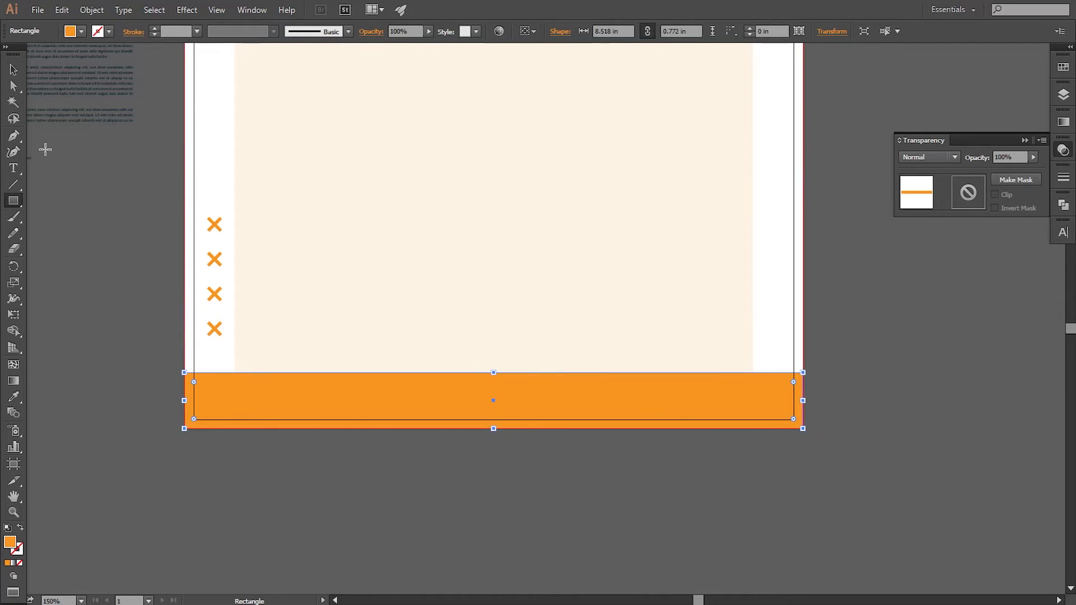
Select the four vertical contact details beside the page, rotate them to read horizontally and move them onto the orange footer.
left_click(12, 70)
left_click(456, 502)
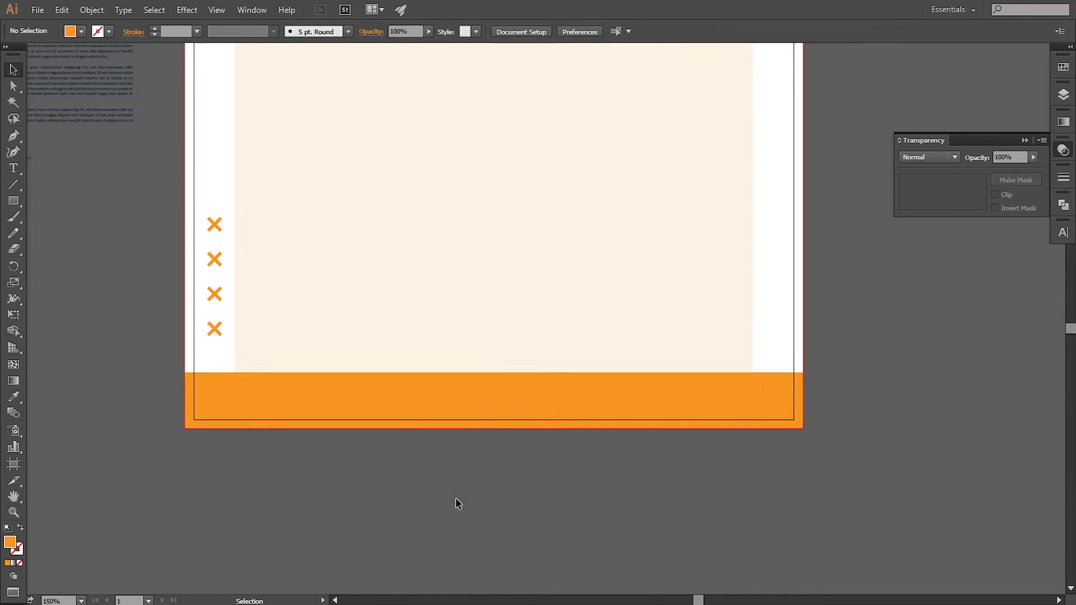
left_click_drag(257, 237, 476, 424)
left_click(190, 204)
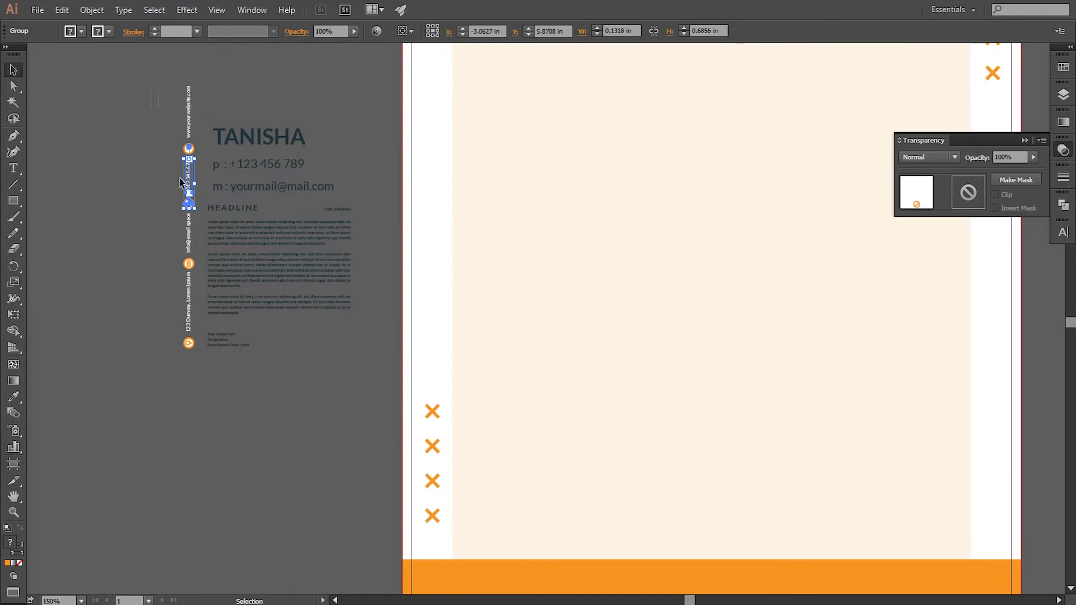
left_click_drag(192, 375, 192, 375)
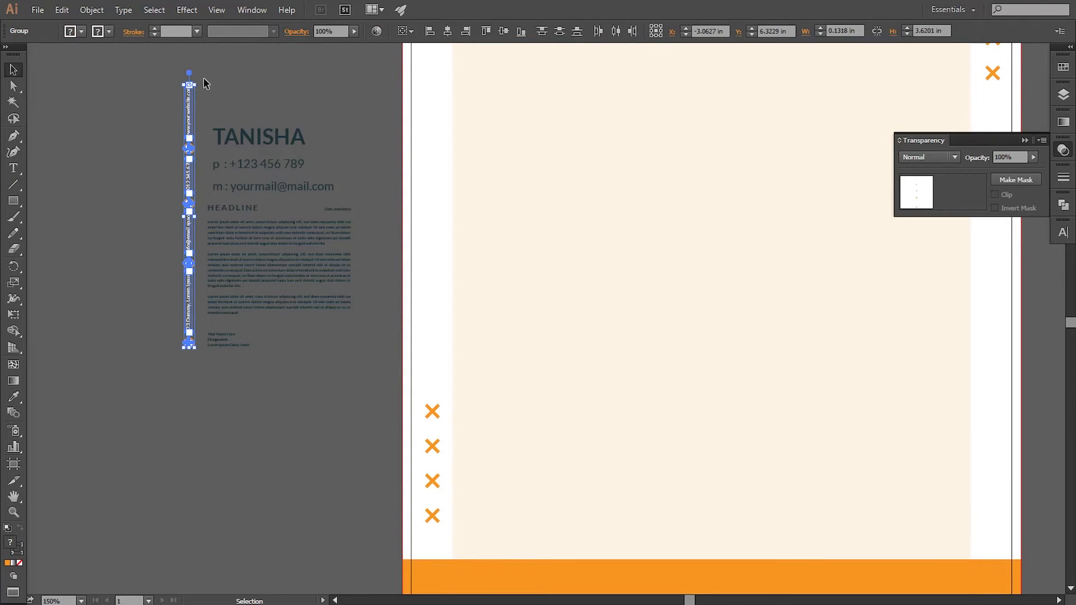
left_click_drag(204, 79, 287, 227)
left_click_drag(151, 229, 706, 583)
left_click_drag(671, 553, 523, 354)
Bring the contact details to the front and scale them up proportionally to about 6.41 in wide.
right_click(685, 367)
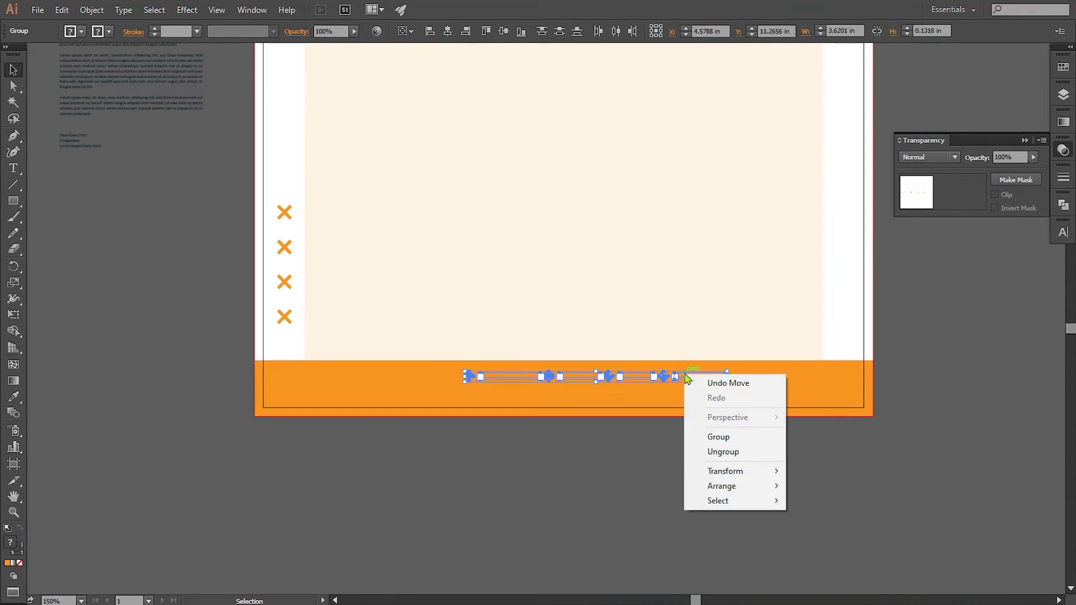
mouse_move(745, 486)
left_click(812, 486)
left_click_drag(725, 381, 835, 423)
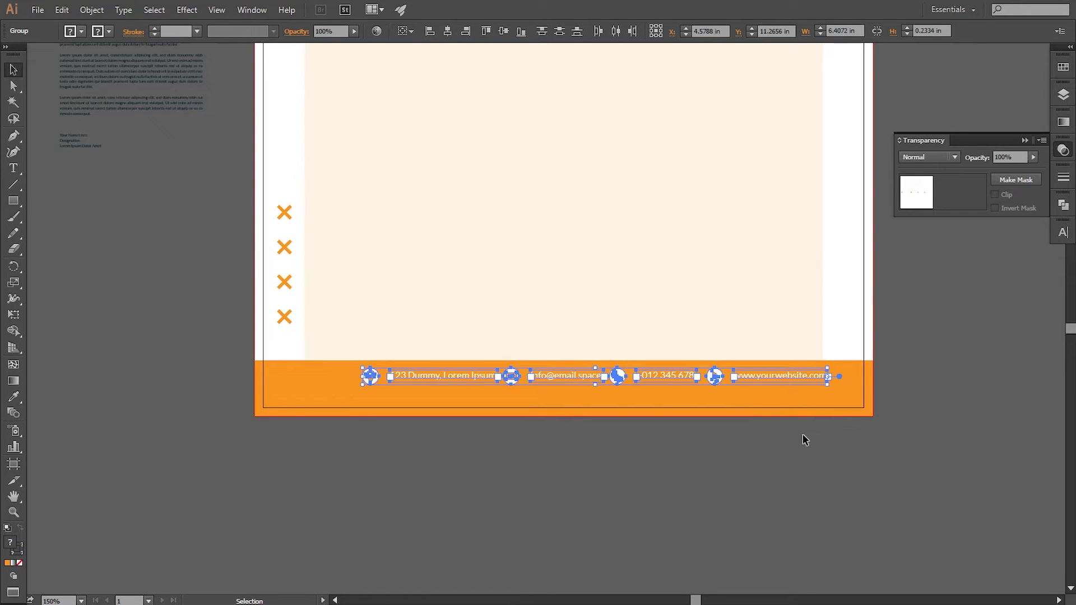
Nudge the contact details left and down to about X 4.09 in, Y 11.36 in to centre them in the footer.
key("Left")
key("Left")
key("Left")
key("Left")
key("Left")
key("Left")
key("Left")
key("Left")
key("Left")
key("Left")
key("Left")
key("Left")
key("Left")
key("Left")
key("Left")
key("Left")
key("Left")
key("Left")
key("Left")
key("Left")
key("Down")
key("Down")
key("Down")
key("Down")
key("Down")
key("Down")
key("Down")
key("Down")
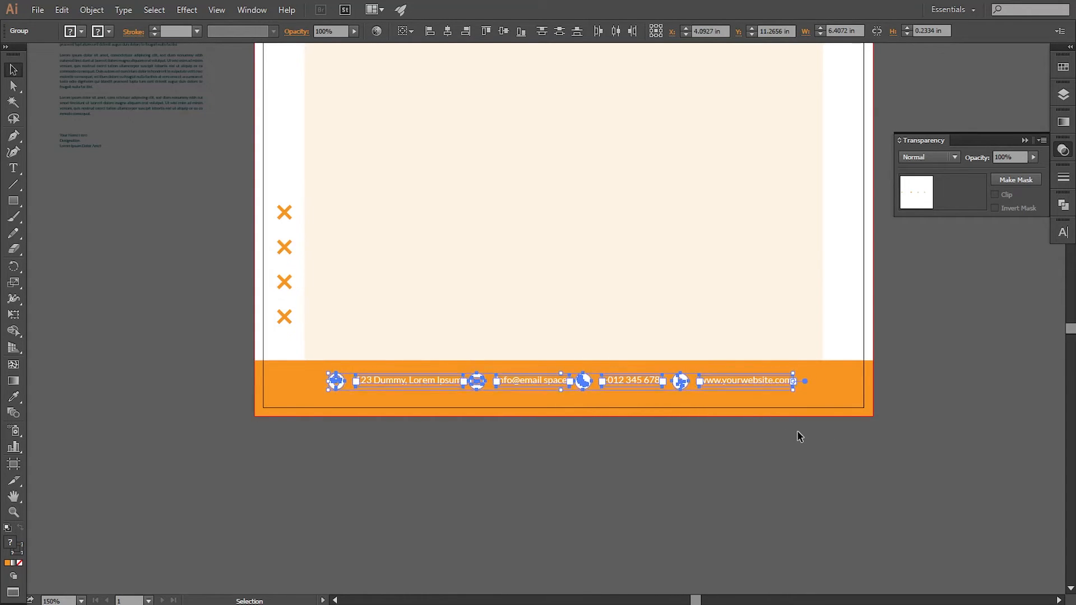
key("Up")
key("Up")
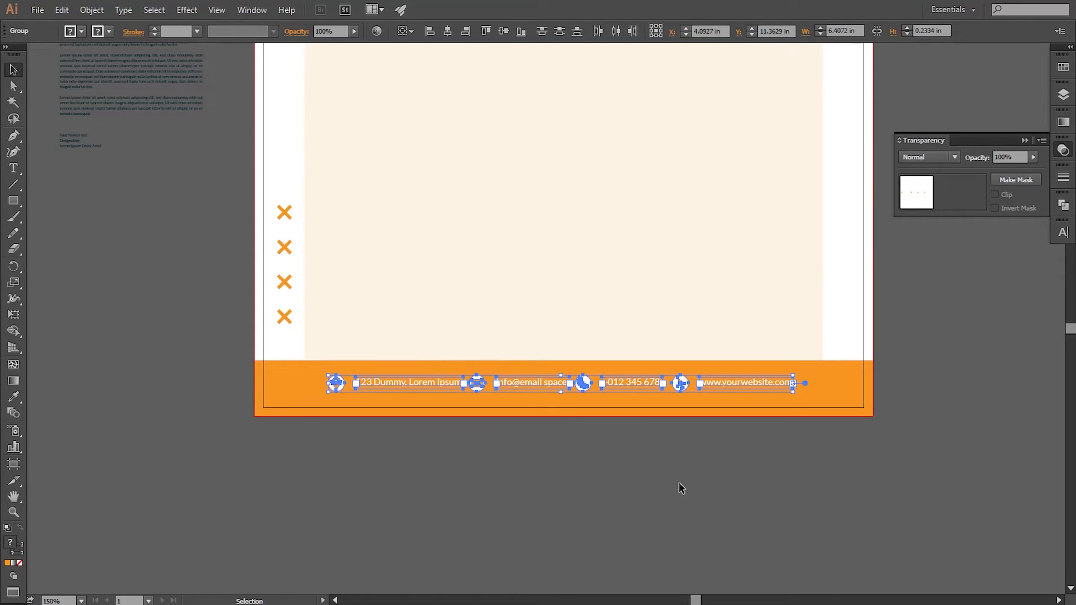
Show the rulers and place a vertical guide on the centre of the tinted background rectangle.
left_click(680, 484)
left_click(500, 312)
left_click(216, 10)
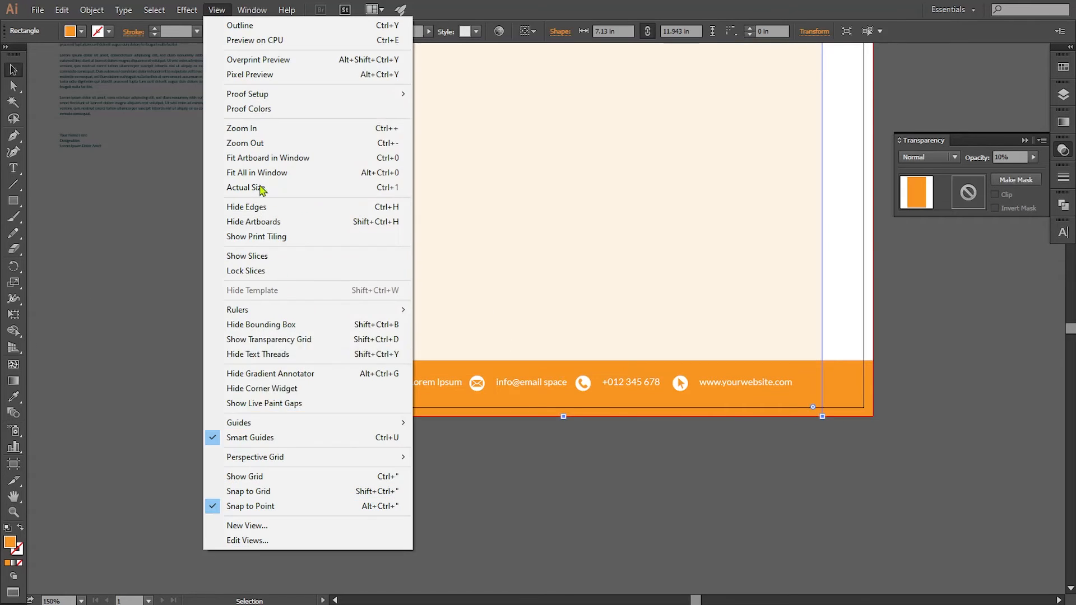
left_click(454, 309)
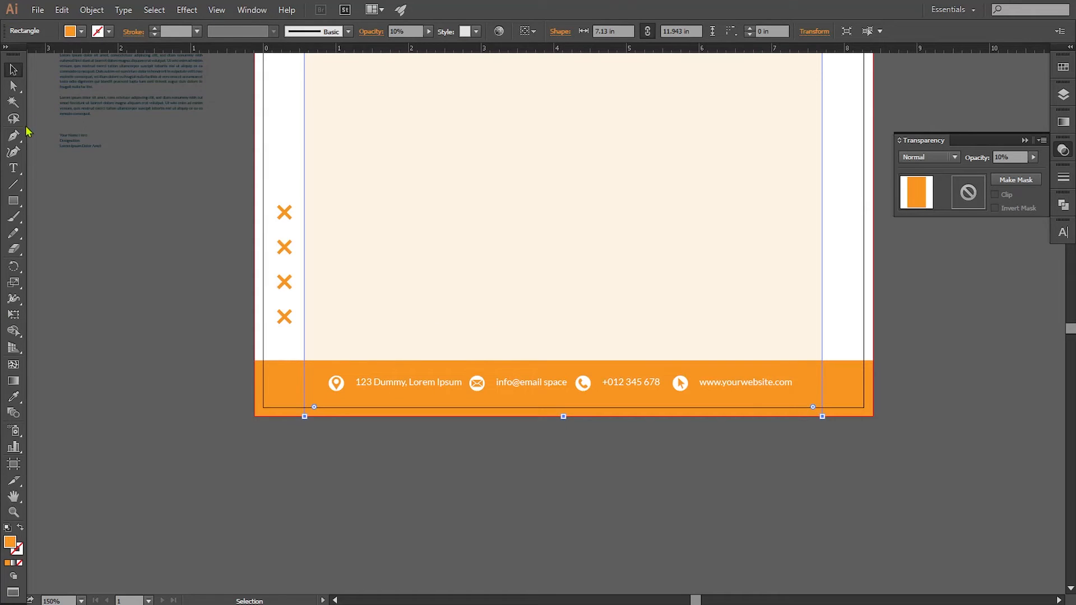
left_click(5, 48)
left_click_drag(5, 450, 565, 384)
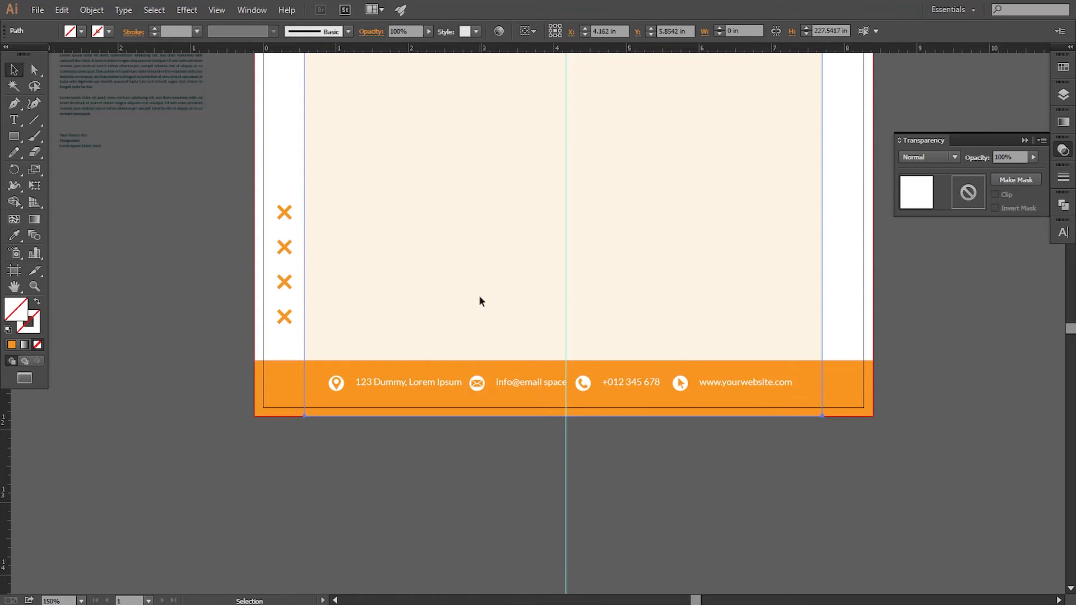
left_click_drag(565, 448, 563, 453)
Select all the contact icons and texts in the footer and group them.
left_click(533, 382)
left_click(641, 382, "shift")
left_click(678, 379, "shift")
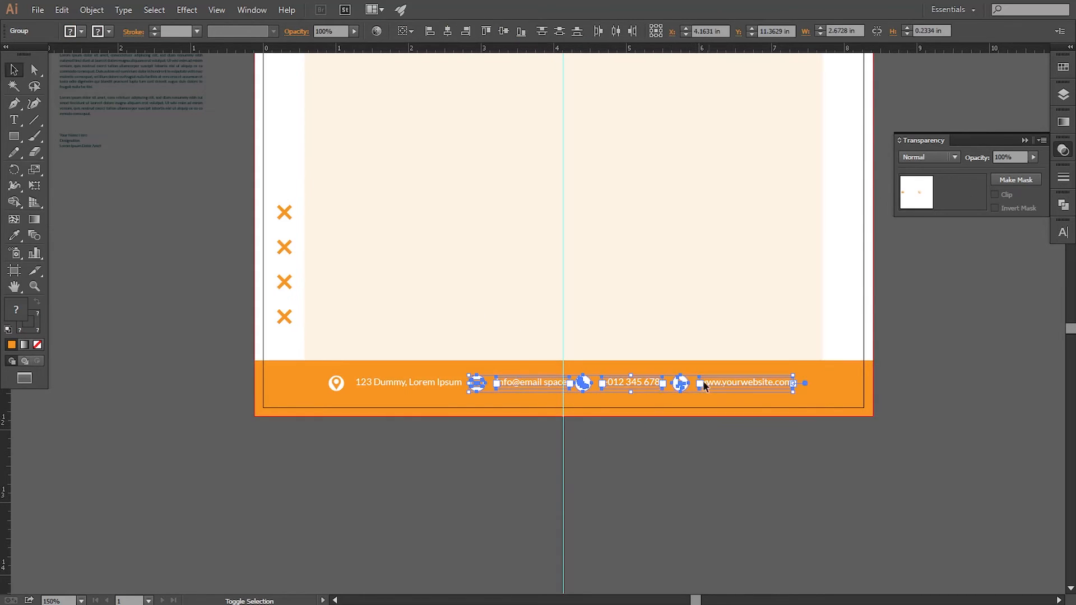
left_click(348, 384, "shift")
left_click(396, 390, "shift")
left_click(392, 384, "shift")
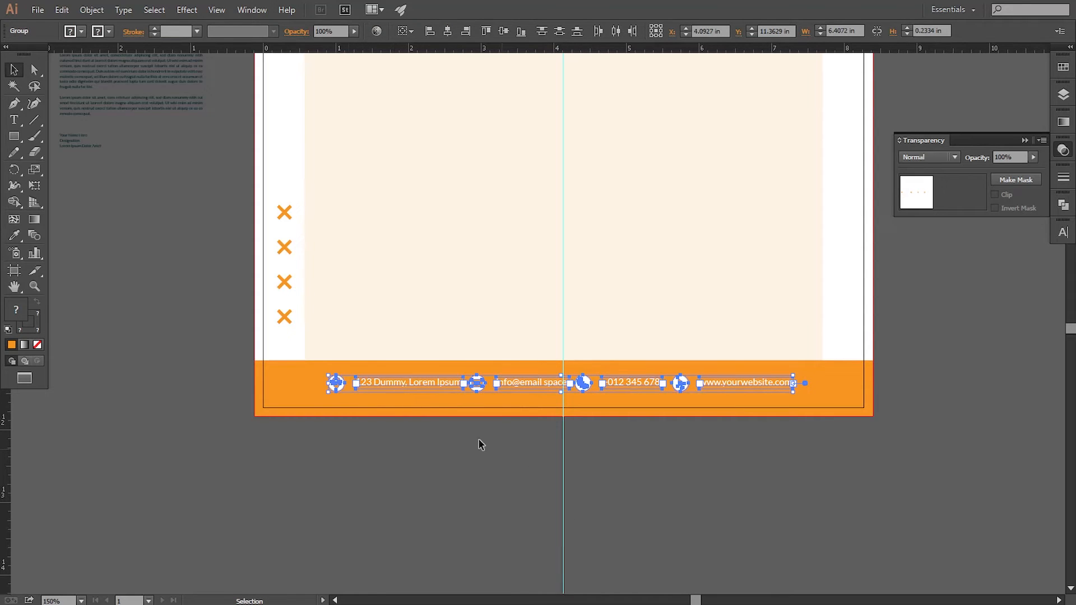
left_click(92, 9)
left_click(112, 60)
Nudge the footer contact group right to centre it on the vertical guide and enlarge it slightly.
key("Right")
key("Right")
key("Right")
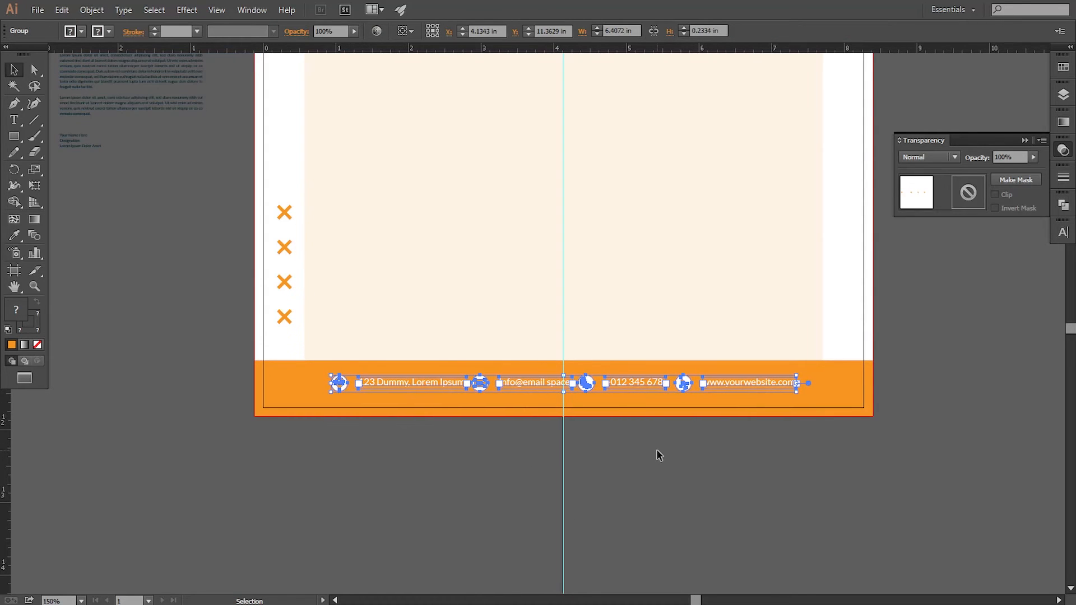
left_click_drag(797, 390, 814, 401)
left_click(725, 502)
Move the recipient name and contact block onto the page, bring it to the front and place it below the orange line.
left_click_drag(508, 280, 501, 429)
left_click_drag(464, 329, 456, 431)
left_click_drag(126, 201, 515, 85)
left_click_drag(494, 144, 451, 371)
right_click(462, 313)
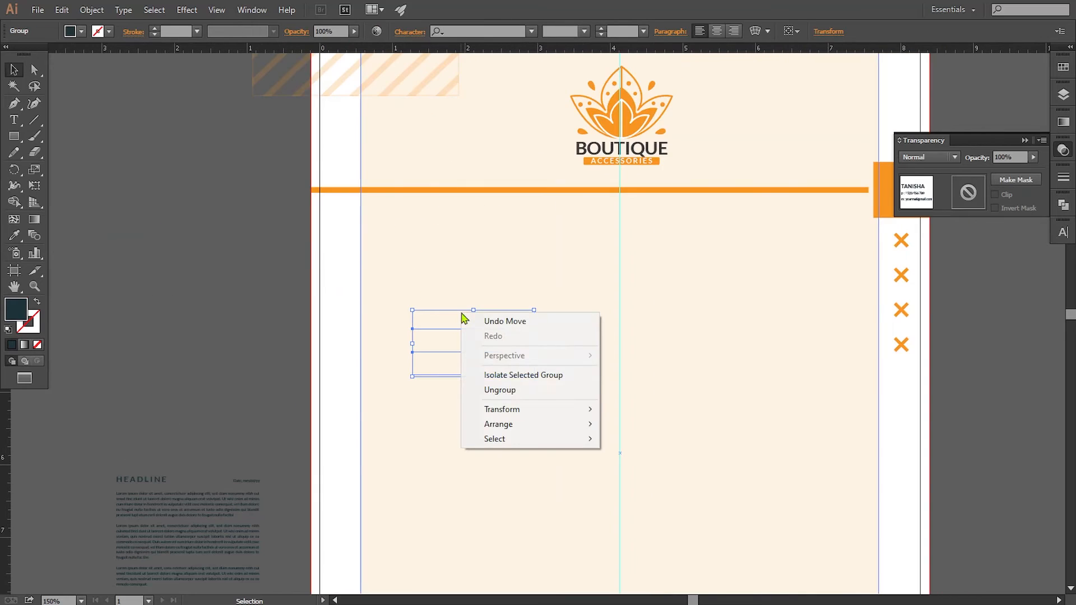
mouse_move(543, 426)
left_click(637, 426)
left_click_drag(449, 325, 421, 234)
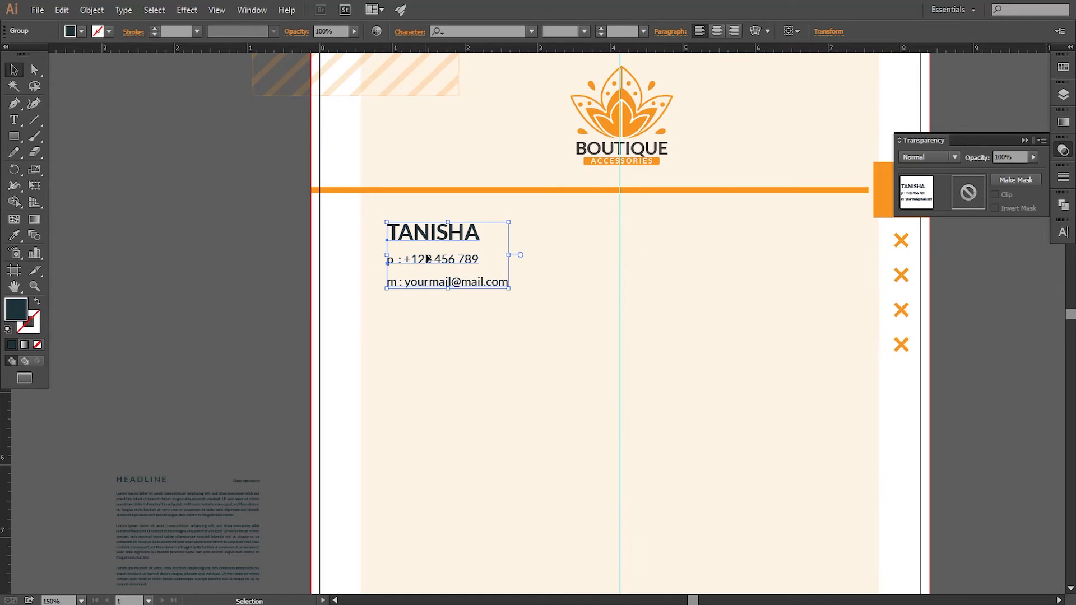
Add a vertical guide at about 0.89 in along the left edge of the recipient block.
left_click_drag(1, 417, 1, 416)
left_click_drag(286, 404, 385, 368)
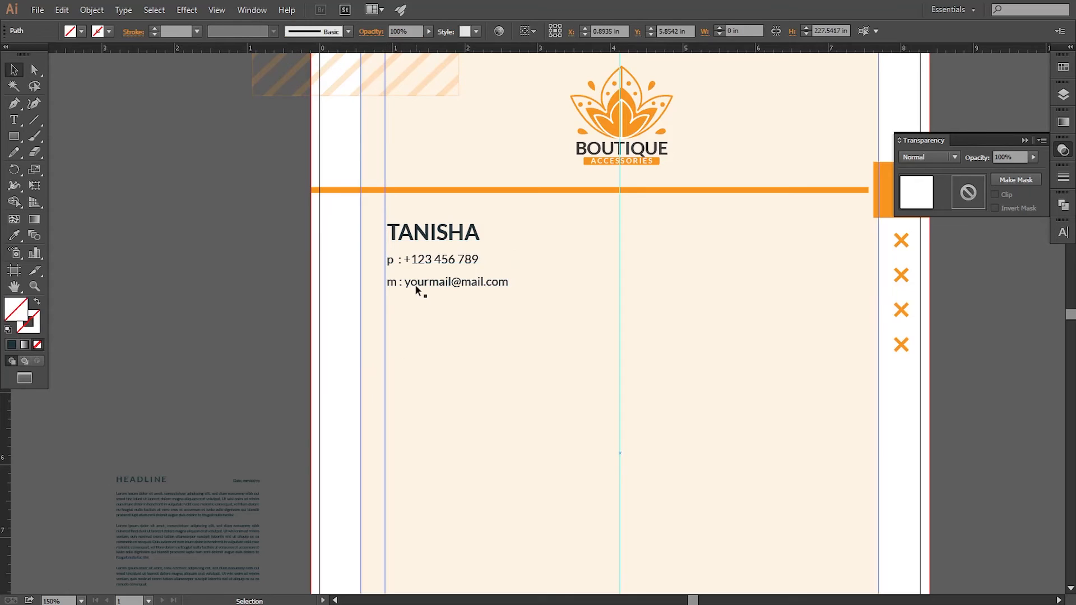
left_click(415, 287)
left_click(252, 314)
key("ctrl+minus")
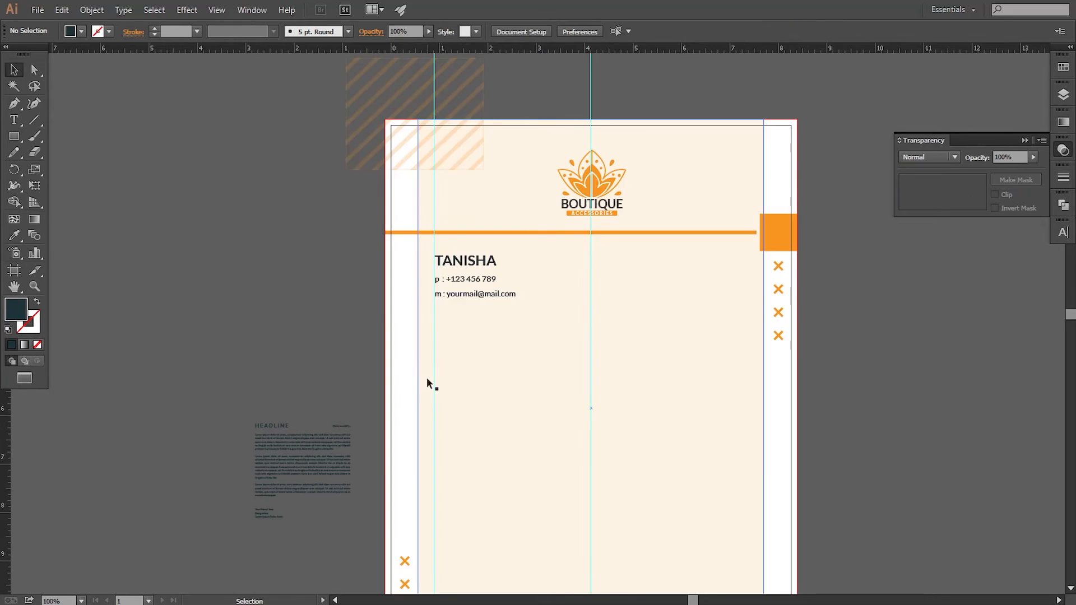
Move the headline, date and body text onto the page at the left guide and bring them to the front.
left_click_drag(408, 447, 356, 301)
left_click_drag(159, 257, 303, 382)
left_click_drag(294, 282, 477, 184)
right_click(465, 247)
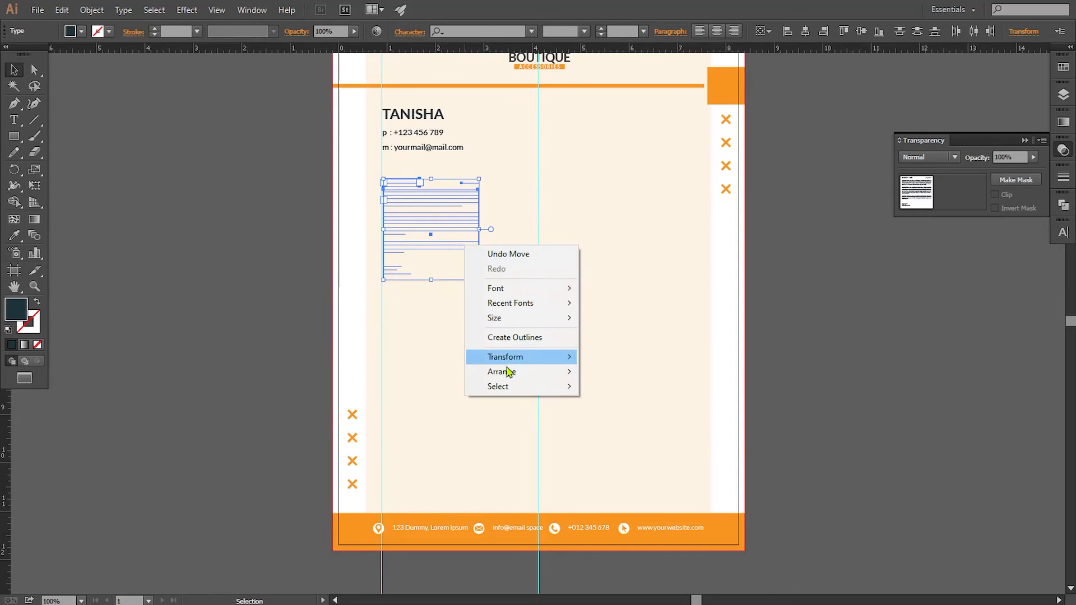
mouse_move(508, 371)
left_click(603, 371)
Scale the letter text up to fill the tinted area above the footer and group it.
left_click_drag(479, 280, 699, 511)
left_click(91, 9)
left_click(104, 58)
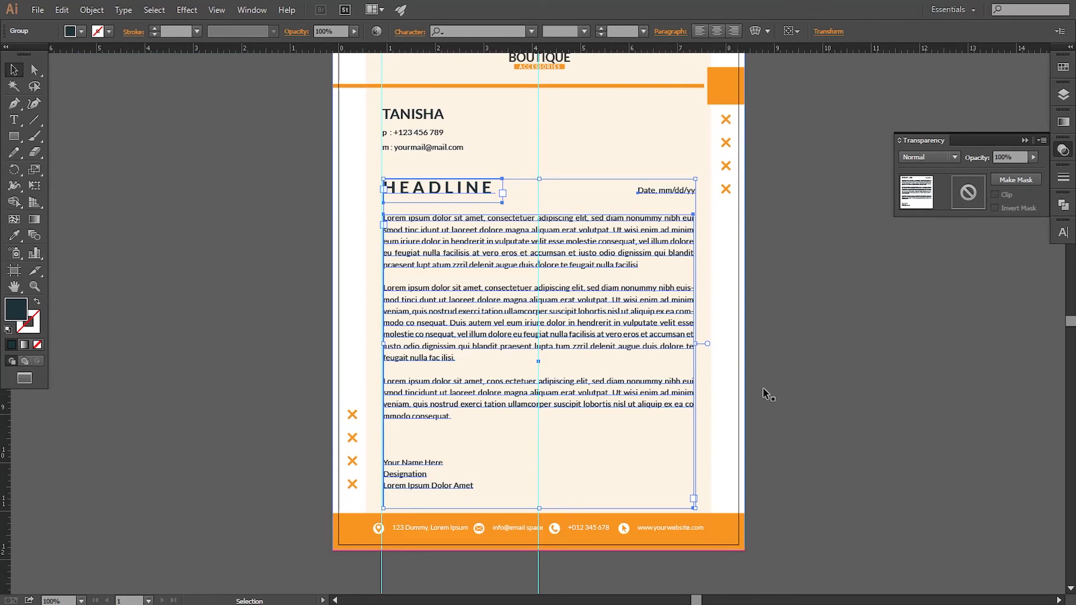
Nudge the letter text group up slightly, including the recipient block in the final adjustment.
key("Up")
key("Up")
key("Up")
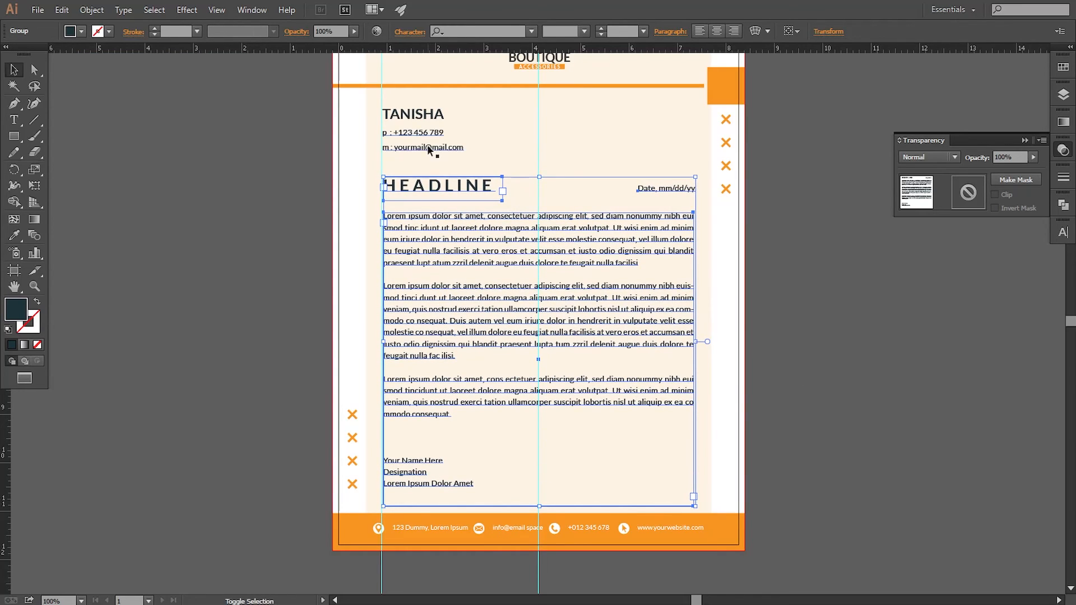
left_click(428, 147, "shift")
left_click(824, 389)
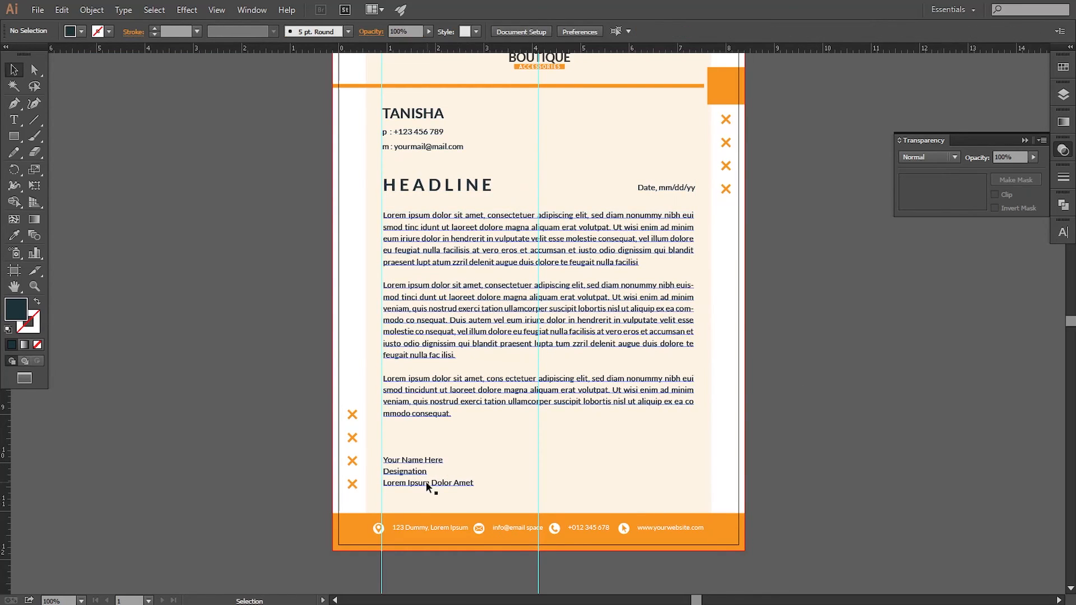
left_click(426, 482)
left_click(849, 433)
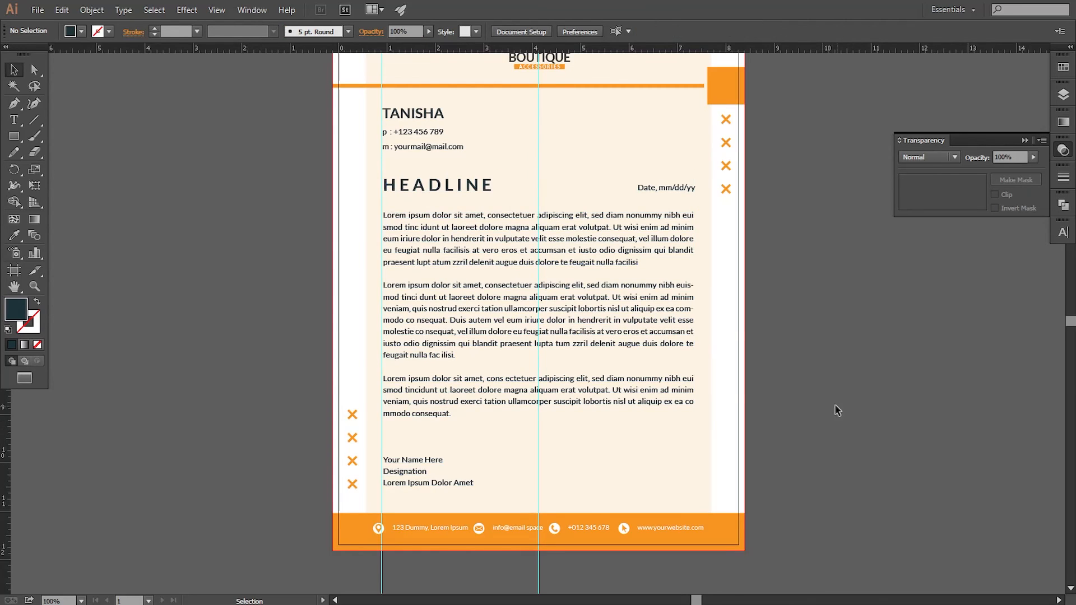
Group the faded diagonal stripes at the page's upper-left corner and place a duplicate over the lower-right corner.
scroll(572, 173, "up", 5)
scroll(466, 186, "down", 3)
scroll(467, 186, "right", 2)
left_click(214, 131)
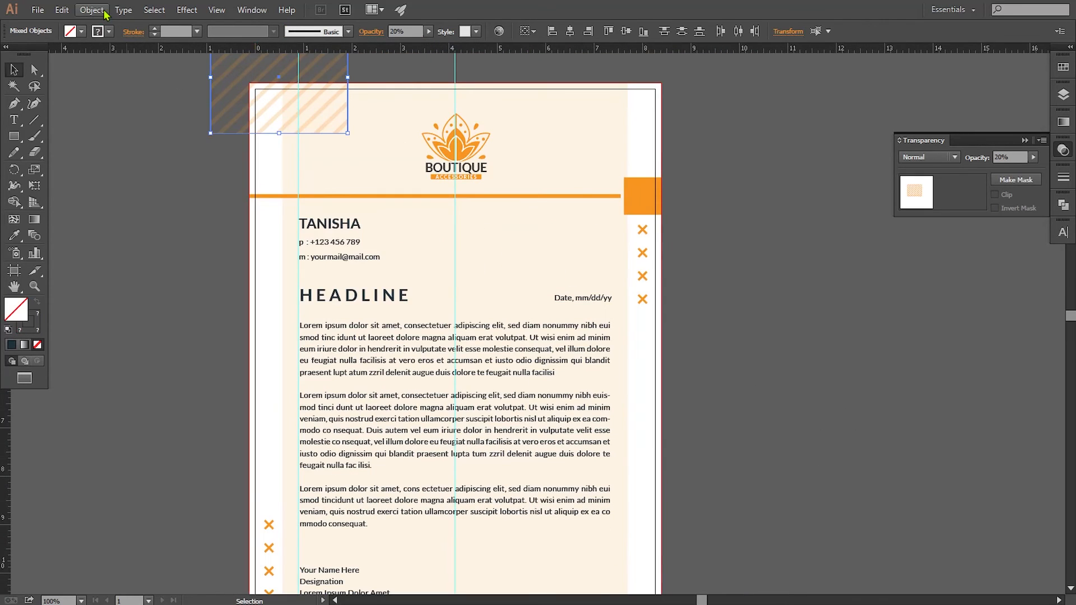
left_click(92, 10)
left_click(98, 62)
left_click_drag(238, 119, 728, 398)
scroll(729, 336, "down", 5)
scroll(764, 287, "right", 2)
left_click_drag(727, 199, 552, 442)
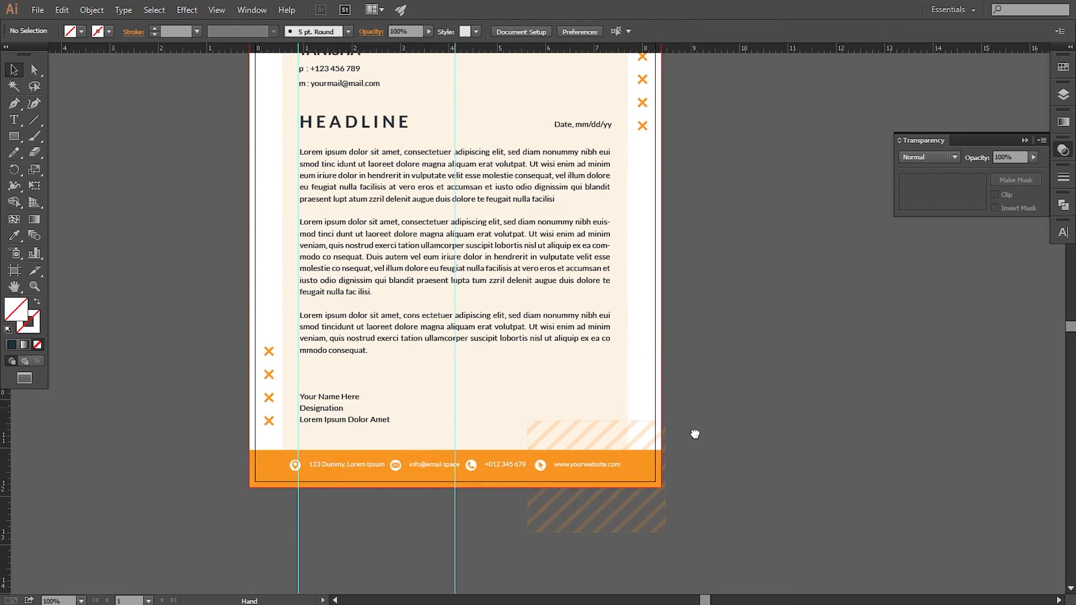
Paste a copy of the white full-page rectangle in front and bring it above all the artwork.
left_click(644, 357)
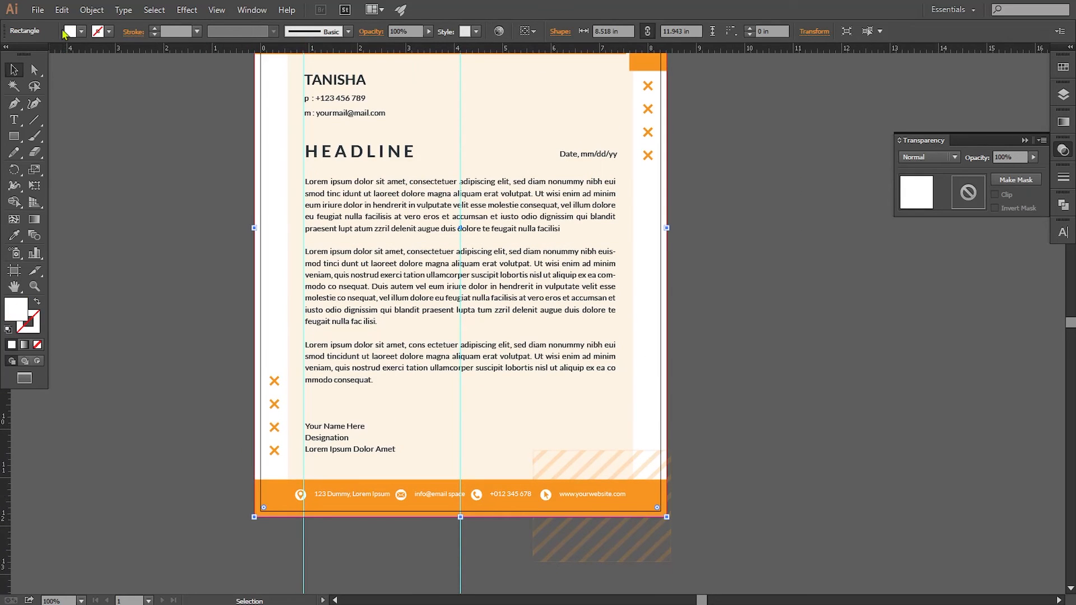
left_click(62, 9)
left_click(94, 104)
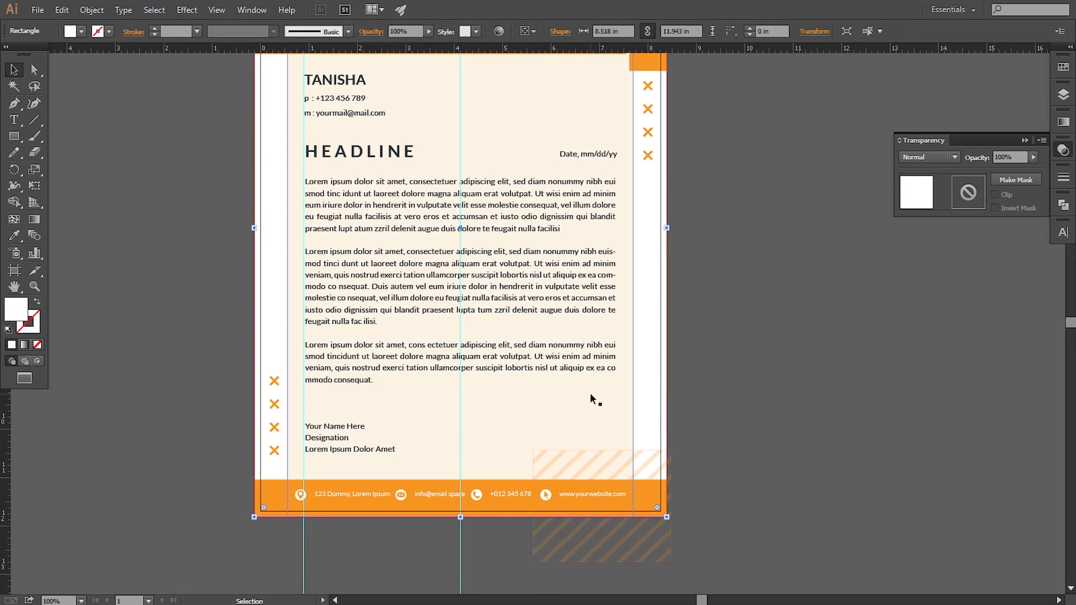
right_click(592, 179)
mouse_move(644, 365)
left_click(745, 365)
Add both stripe groups to the selected white rectangle and make a clipping mask that trims them to the page.
left_click(643, 539, "shift")
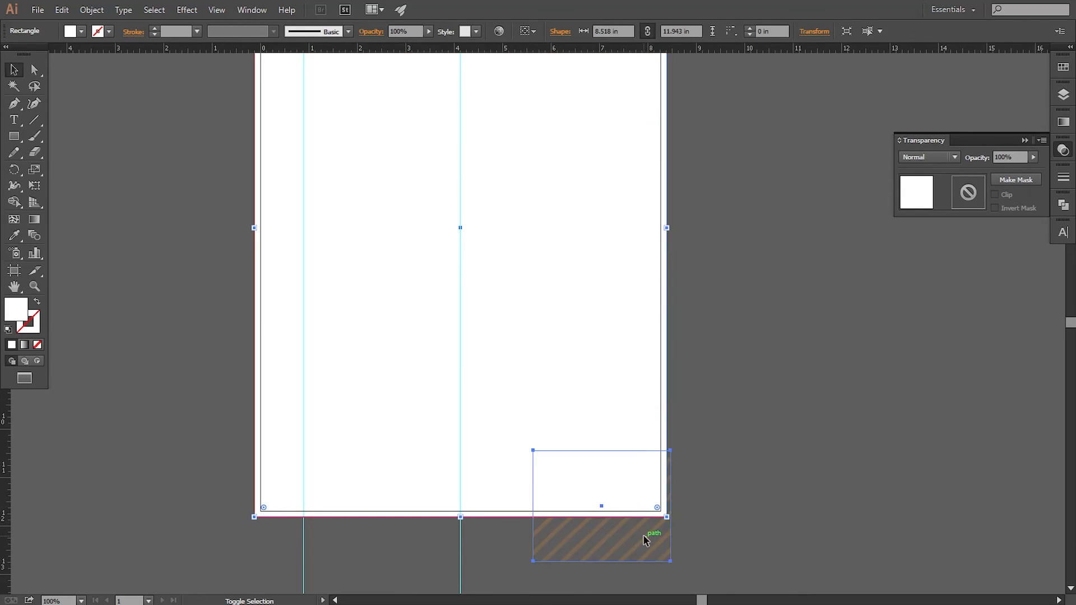
left_click_drag(481, 327, 499, 539)
left_click(299, 132, "shift")
left_click(91, 10)
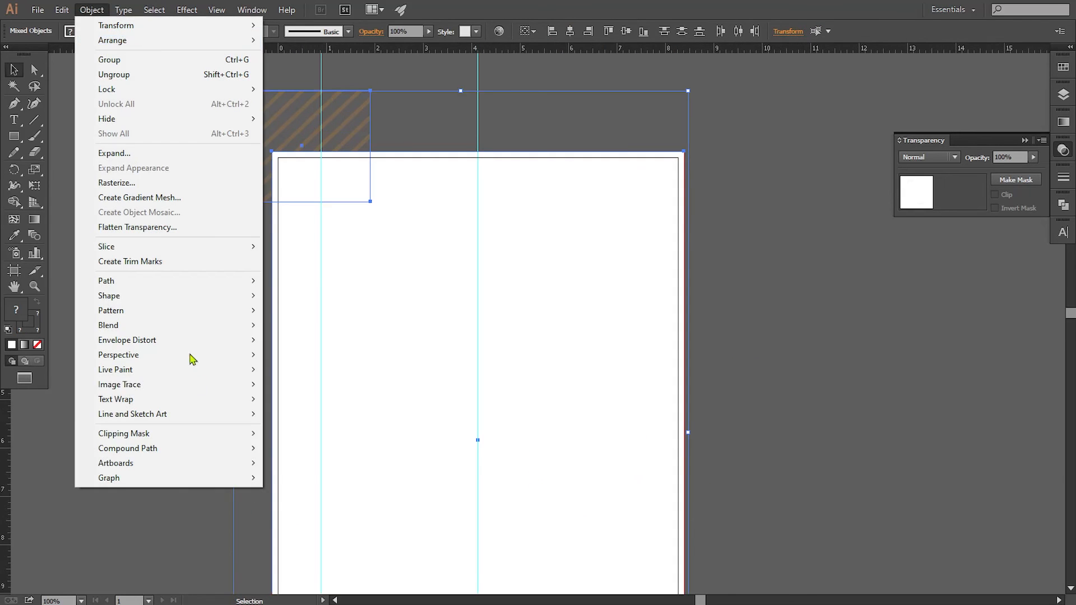
mouse_move(180, 437)
left_click(282, 435)
left_click_drag(768, 396, 754, 297)
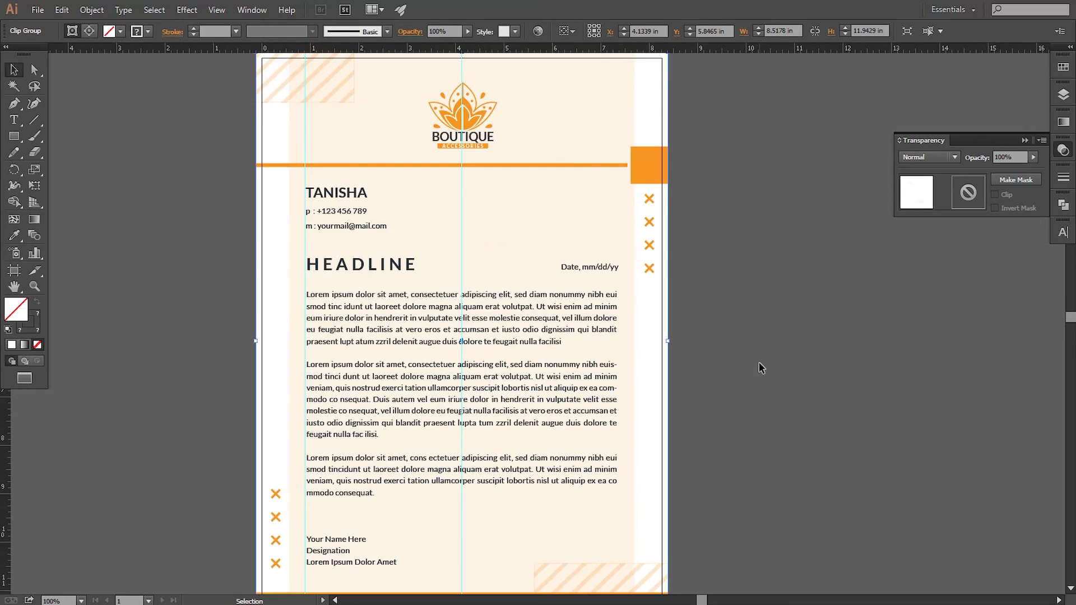
left_click_drag(759, 362, 782, 501)
Delete both vertical guides, then hide the rulers and collapse the Transparency panel.
left_click_drag(284, 130, 604, 145)
key("Delete")
left_click(227, 12)
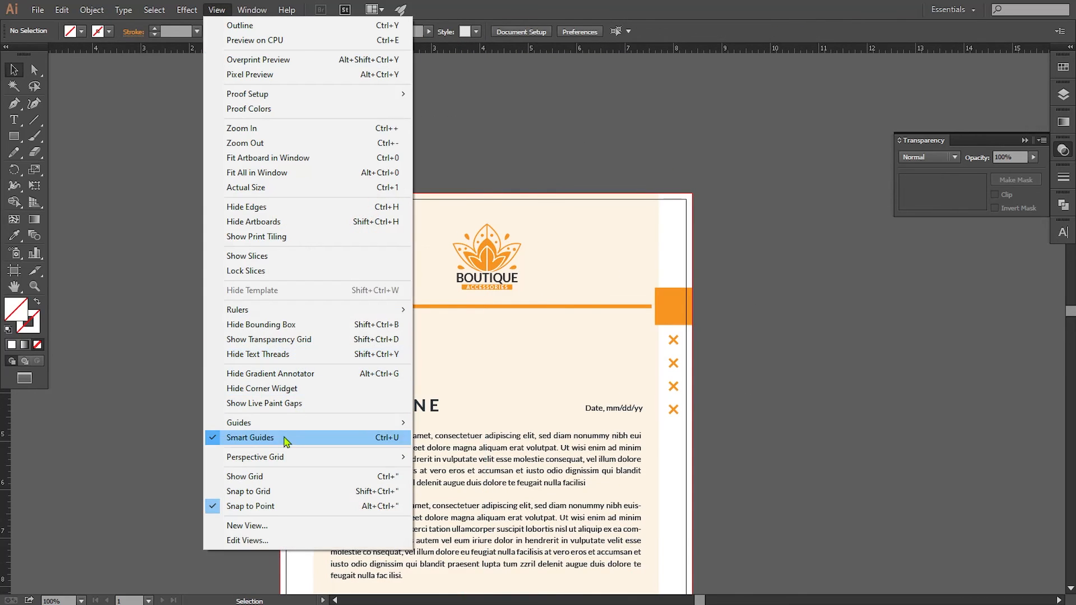
mouse_move(280, 309)
left_click(438, 316)
scroll(616, 336, "down", 5)
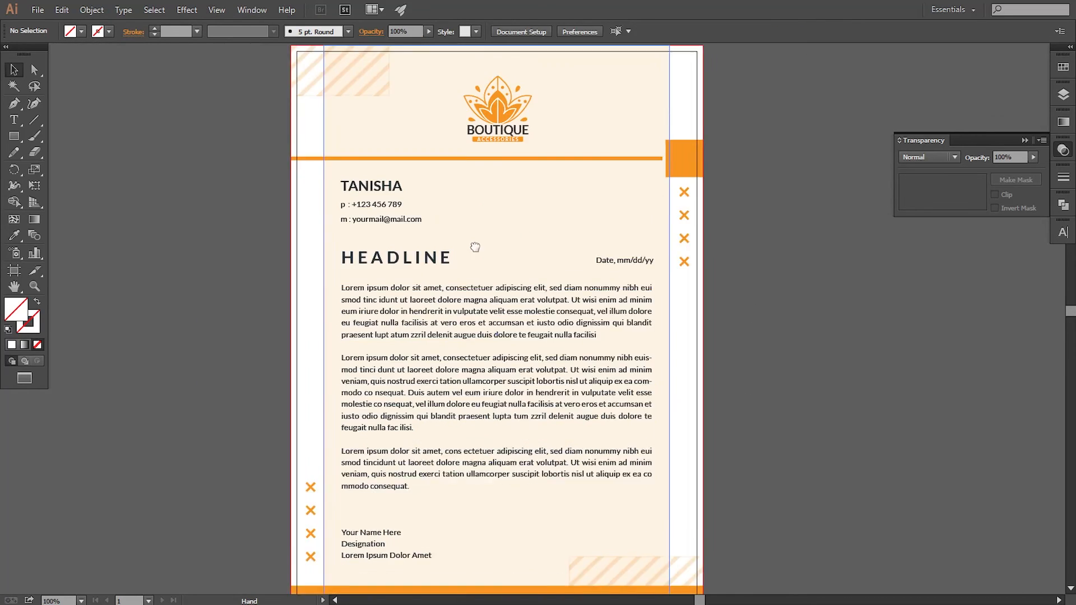
key("ctrl+minus")
left_click_drag(737, 236, 735, 292)
left_click(1025, 140)
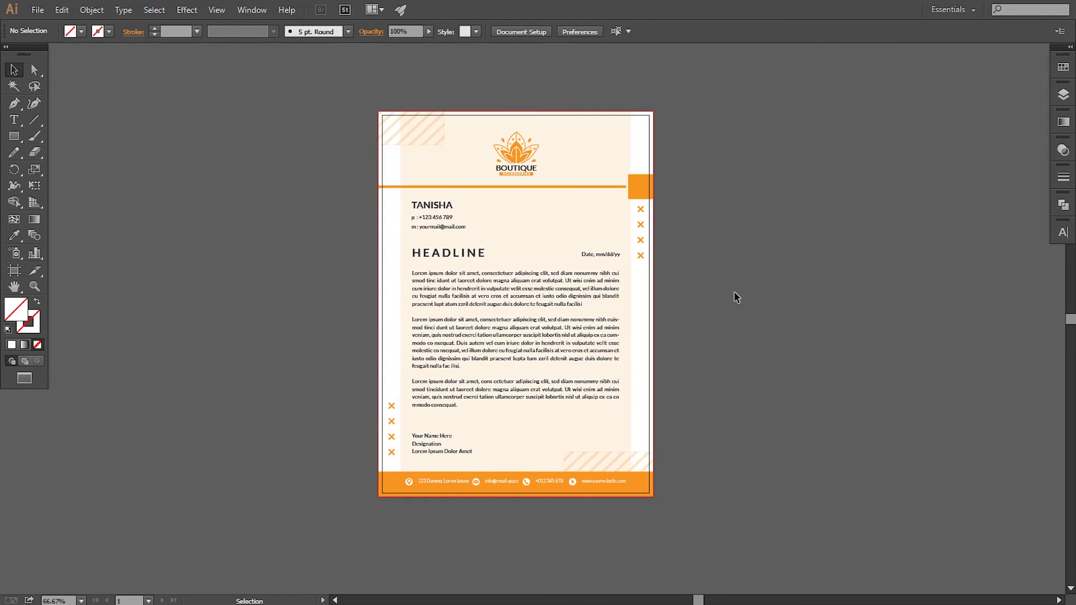
Select the four X marks in the page's right margin and nudge them down slightly from the orange square.
left_click(640, 256)
left_click(640, 240, "shift")
left_click(638, 226, "shift")
left_click(642, 210, "shift")
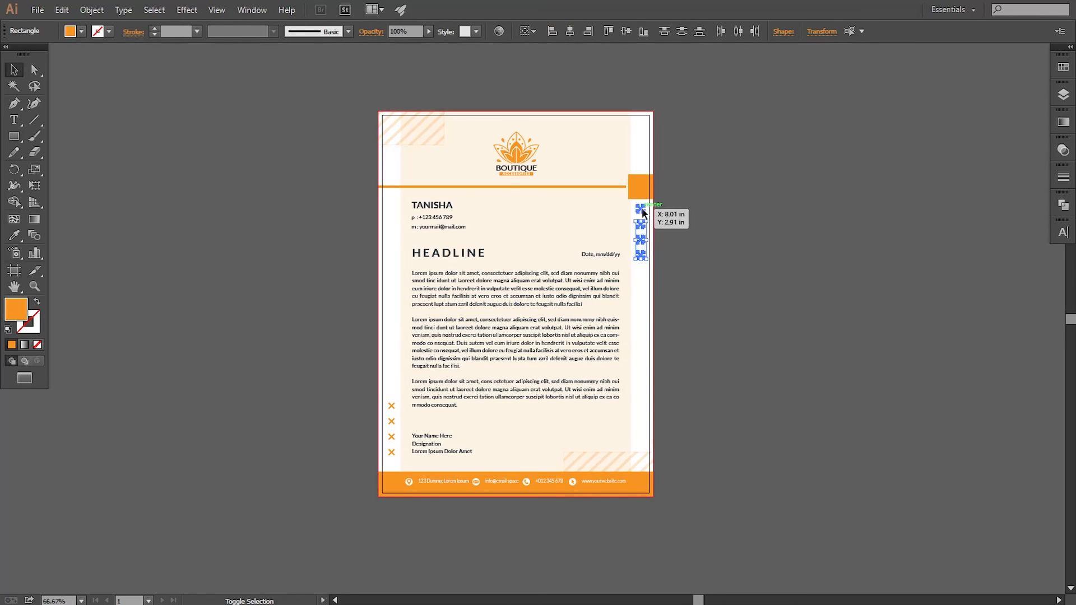
key("Down")
key("Down")
key("Down")
key("Down")
key("Down")
key("Down")
key("Down")
key("Down")
key("Down")
key("Down")
key("Down")
key("Down")
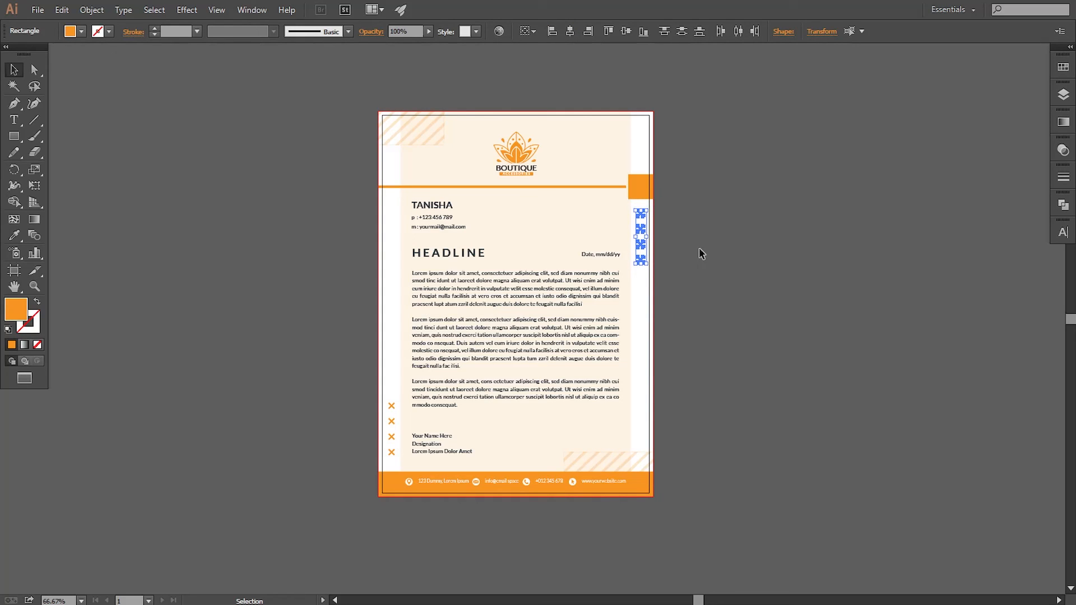
key("Down")
key("Down")
left_click(698, 247)
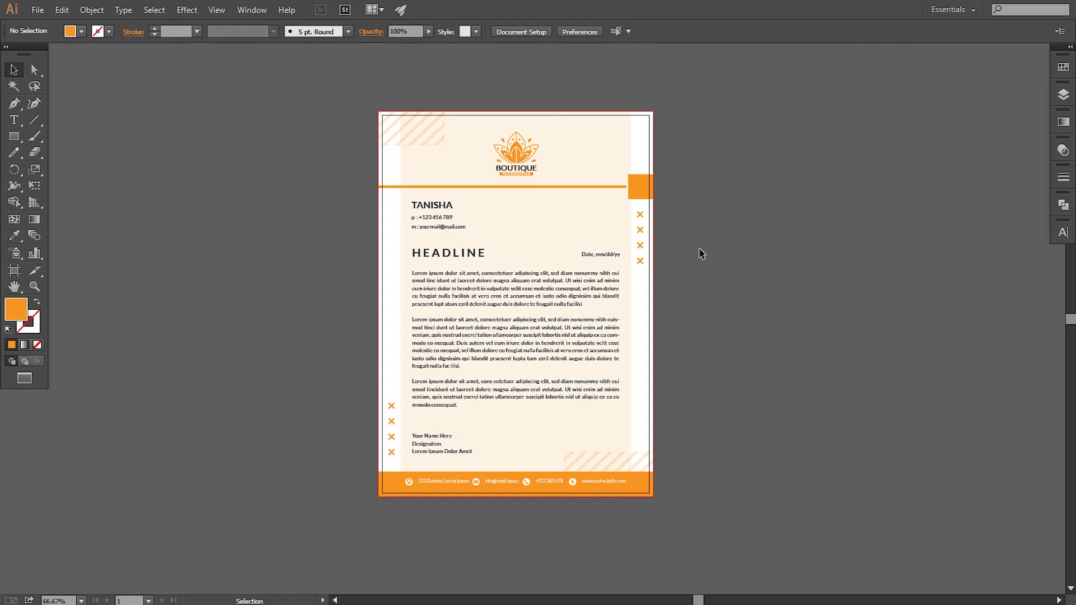